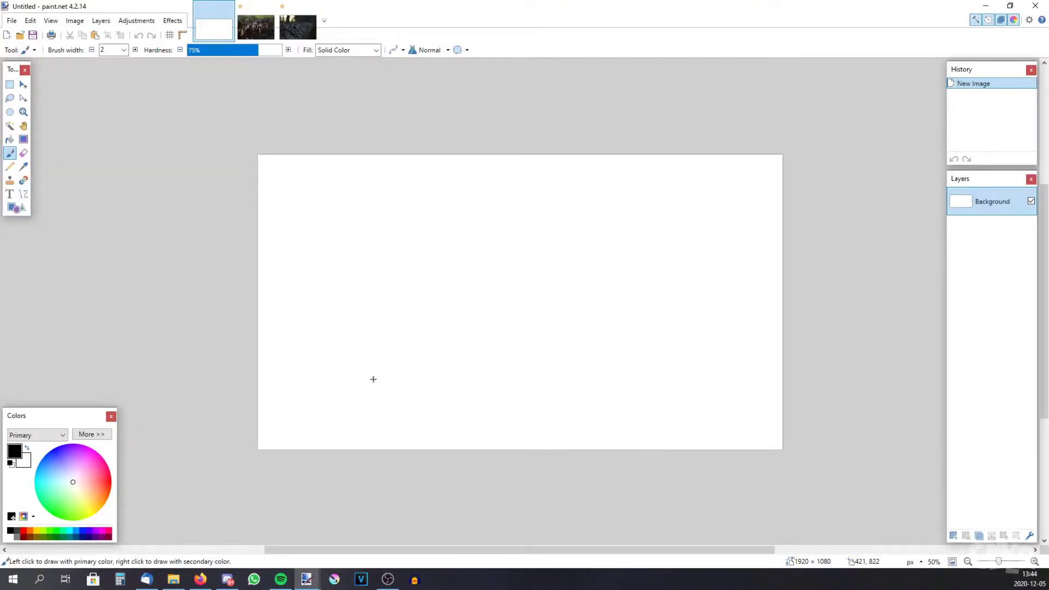
Add a new layer above the Background and draw a loose black freehand scribble across the middle of it
click(953, 536)
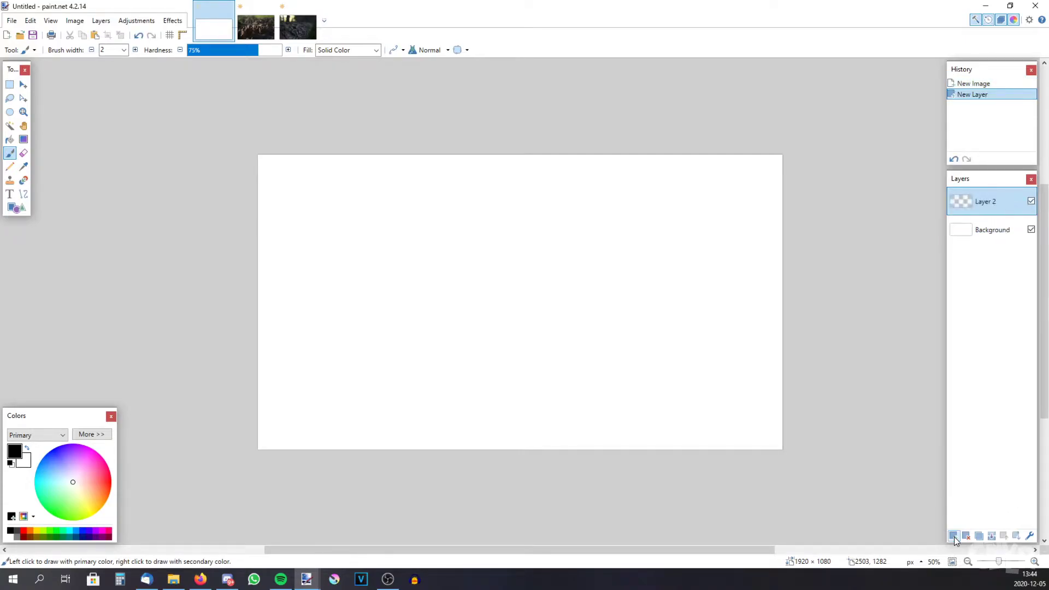
mouse_move(320, 220)
mouse_down()
mouse_move(474, 269)
mouse_move(425, 297)
mouse_move(477, 278)
mouse_move(693, 315)
mouse_move(466, 253)
mouse_up()
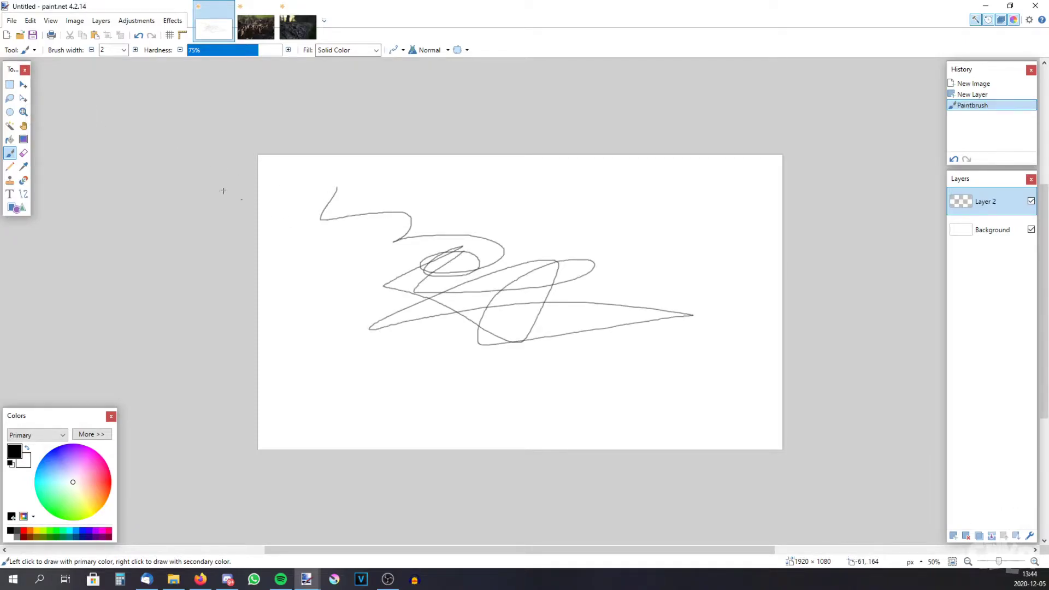
Move the entire contents of Layer 2 about 150 px to the right and 30 px down, and clear the selection
click(22, 85)
mouse_move(390, 284)
mouse_down()
mouse_move(437, 307)
mouse_move(461, 286)
mouse_move(428, 290)
mouse_move(382, 274)
mouse_move(414, 306)
mouse_move(447, 276)
mouse_move(421, 276)
mouse_move(433, 276)
mouse_up()
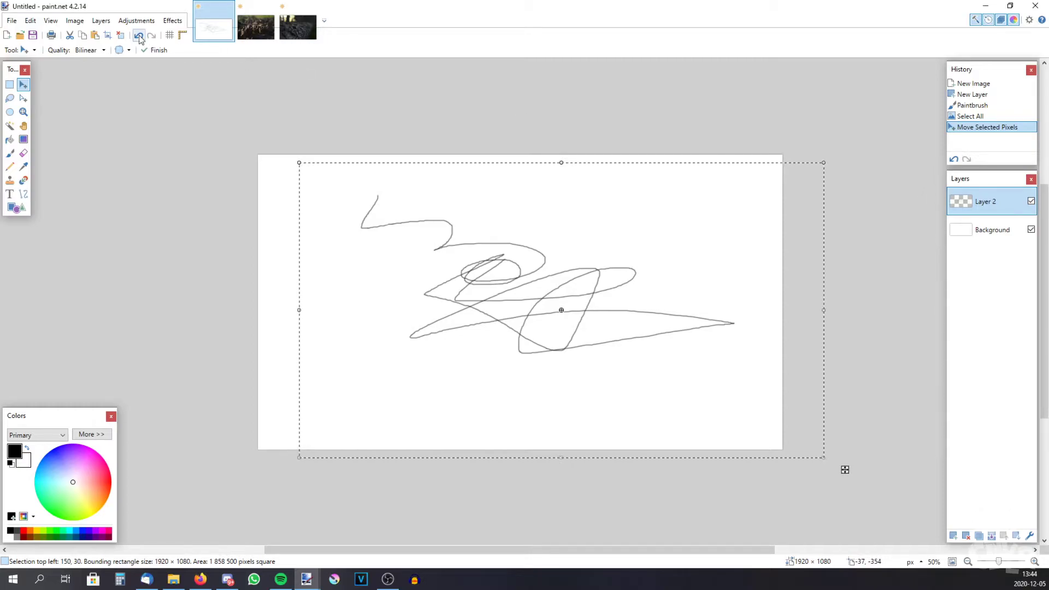
click(120, 35)
Try moving the entire white Background layer, undo the move and clear the selection
click(1003, 231)
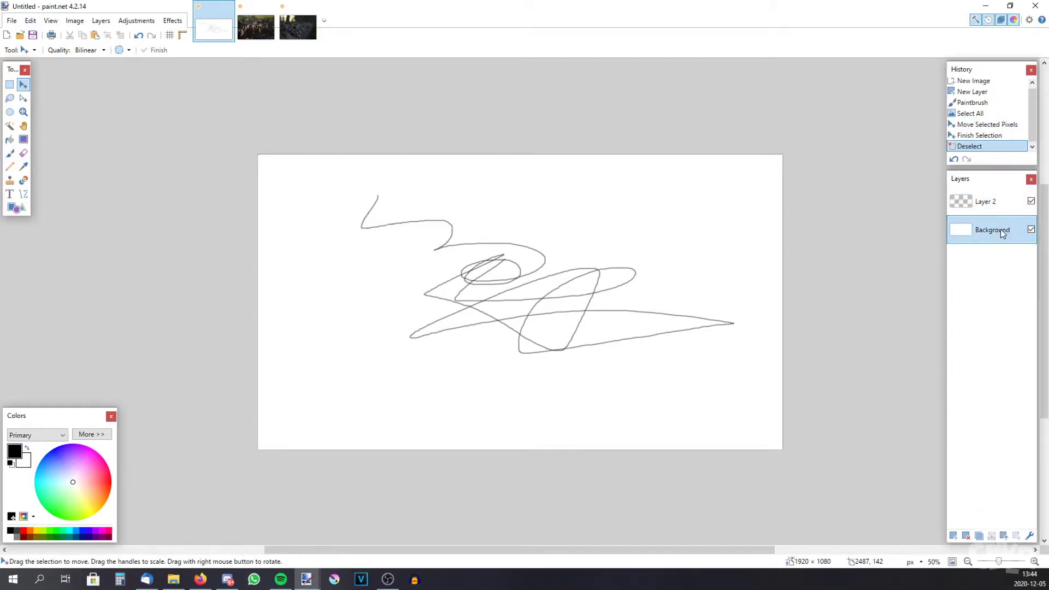
key(ctrl+a)
mouse_move(595, 232)
mouse_down()
mouse_move(567, 262)
mouse_move(667, 278)
mouse_move(614, 230)
mouse_move(553, 262)
mouse_move(644, 255)
mouse_move(588, 230)
mouse_move(616, 253)
mouse_move(612, 221)
mouse_move(595, 251)
mouse_up()
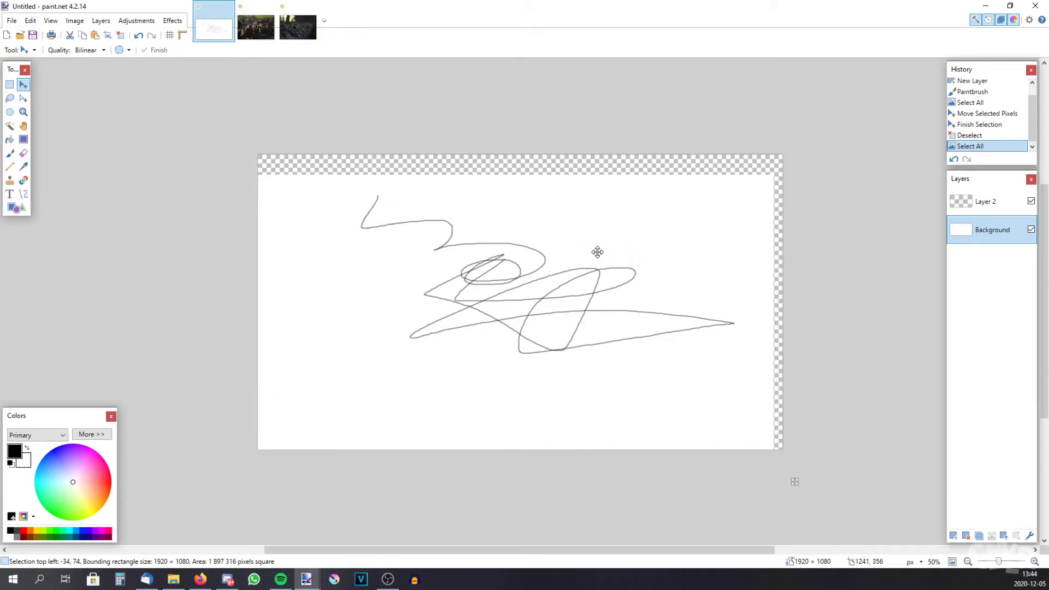
click(139, 35)
click(121, 35)
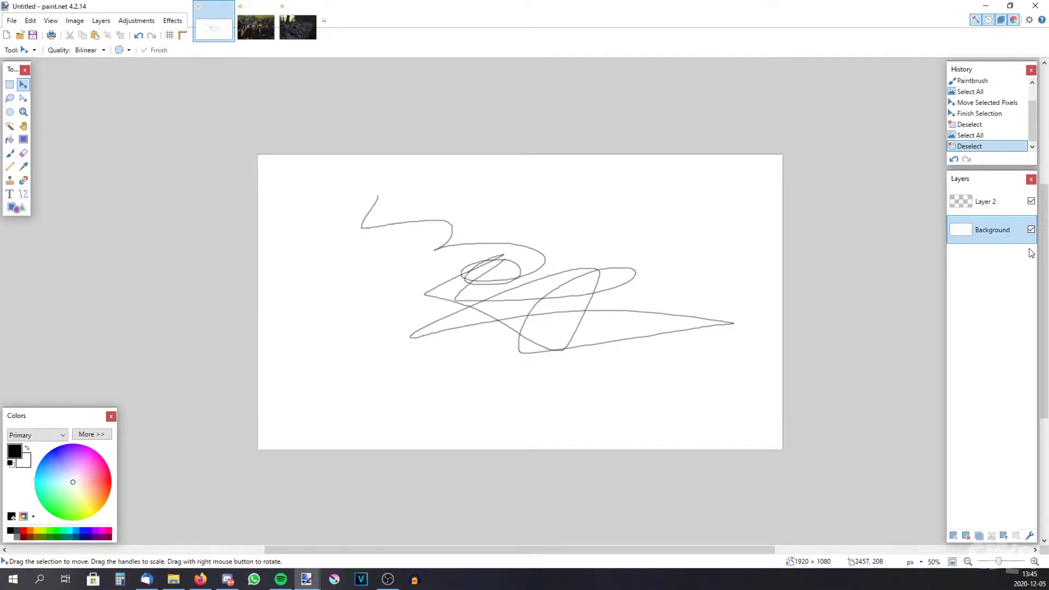
Paint a solid red blob beside the scribble on Layer 2 using a brush width of 125
click(998, 208)
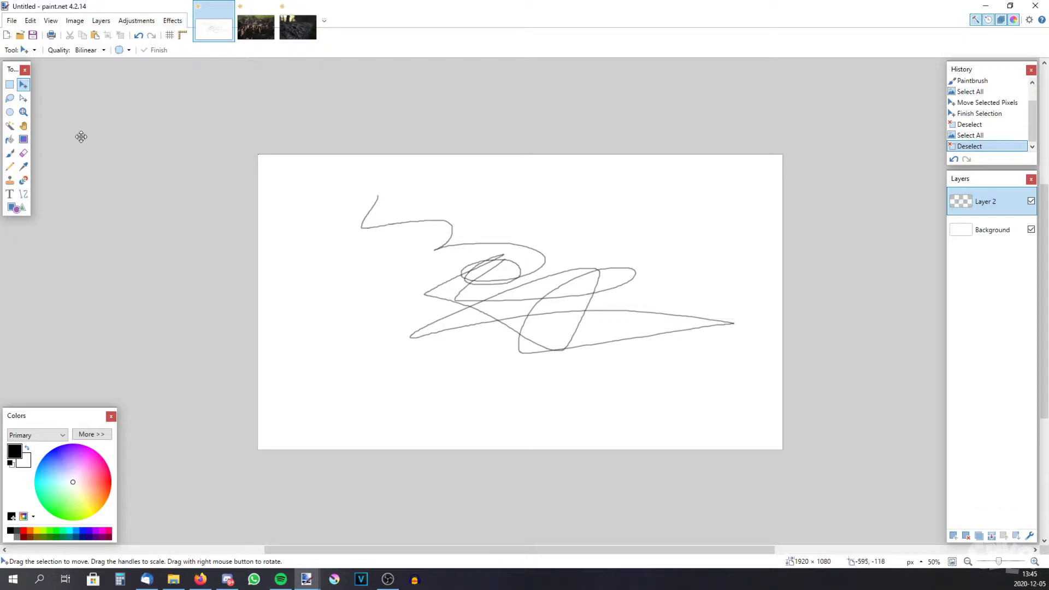
click(13, 153)
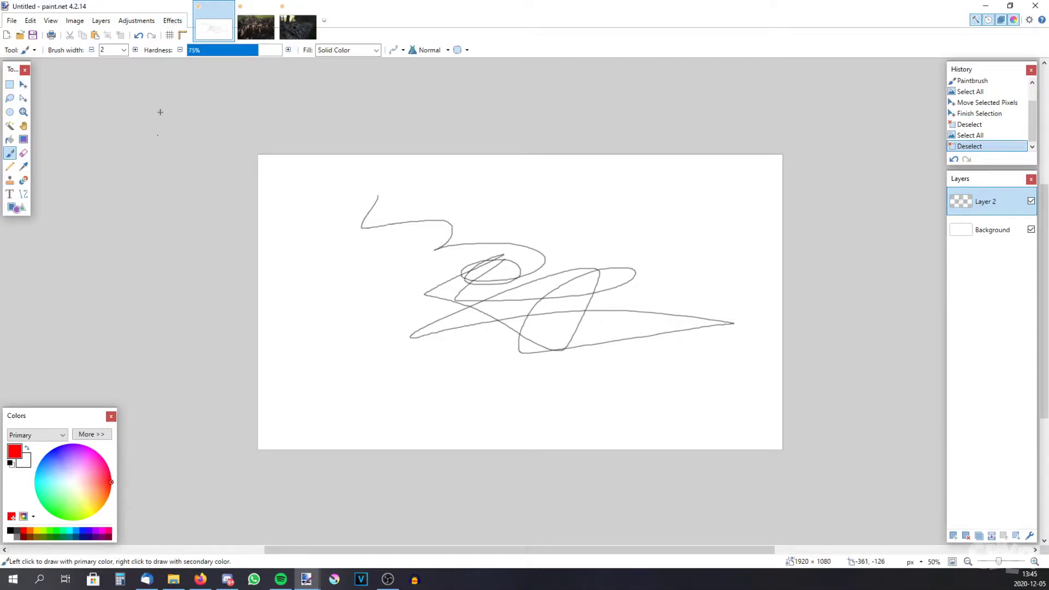
key(BackSpace)
key(BackSpace)
text(125)
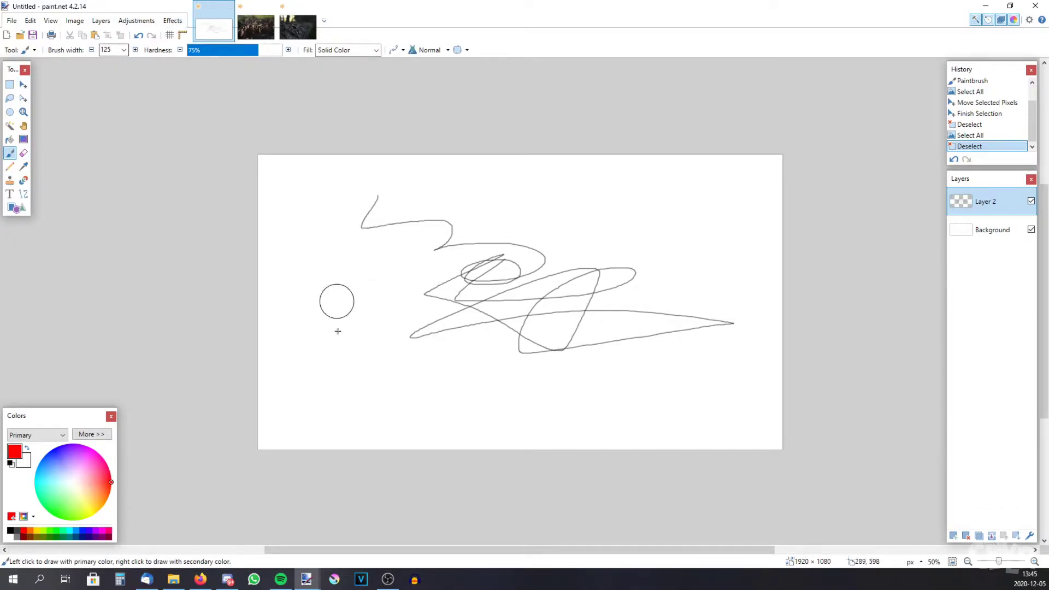
mouse_move(340, 349)
mouse_down()
mouse_move(363, 304)
mouse_move(306, 363)
mouse_up()
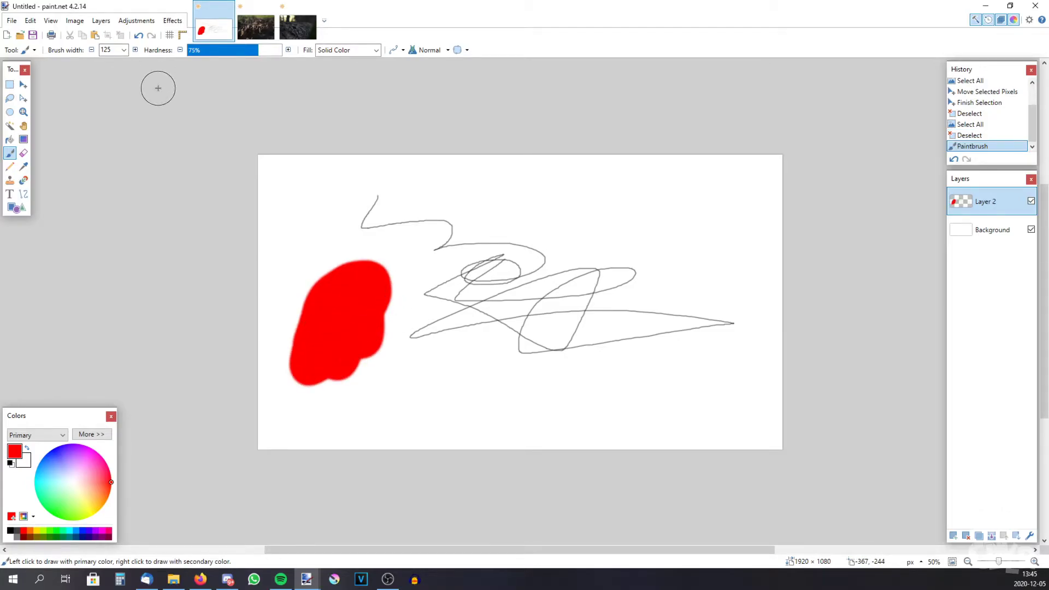
Preview a brightness of 100 on the blob and scribble of Layer 2, and discard the adjustment
click(137, 20)
click(181, 104)
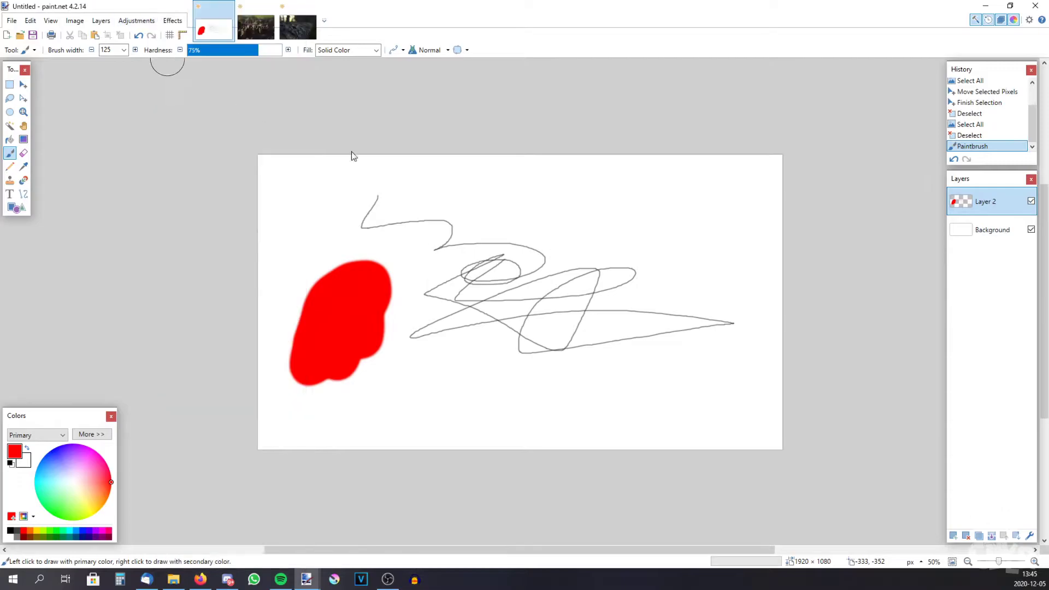
drag(499, 271, 584, 278)
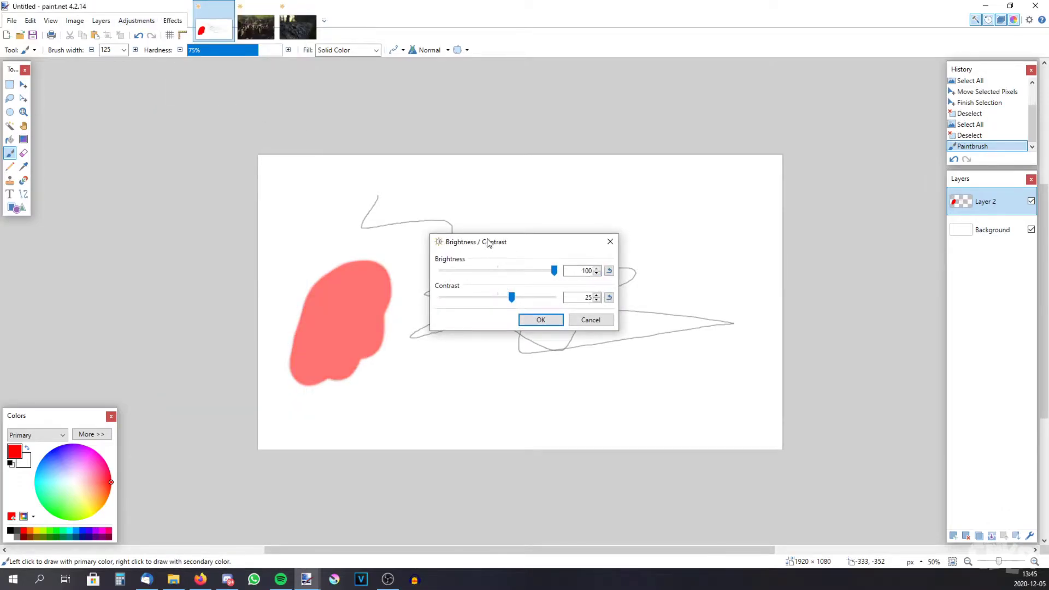
key(Escape)
scroll(428, 316, up, 5)
click(145, 22)
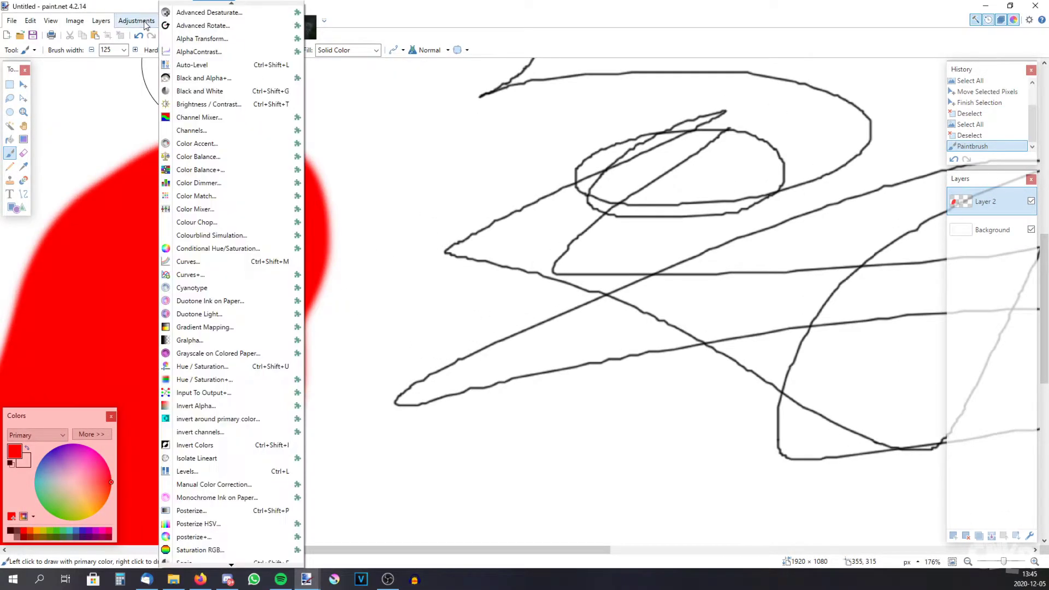
click(180, 104)
drag(498, 270, 557, 271)
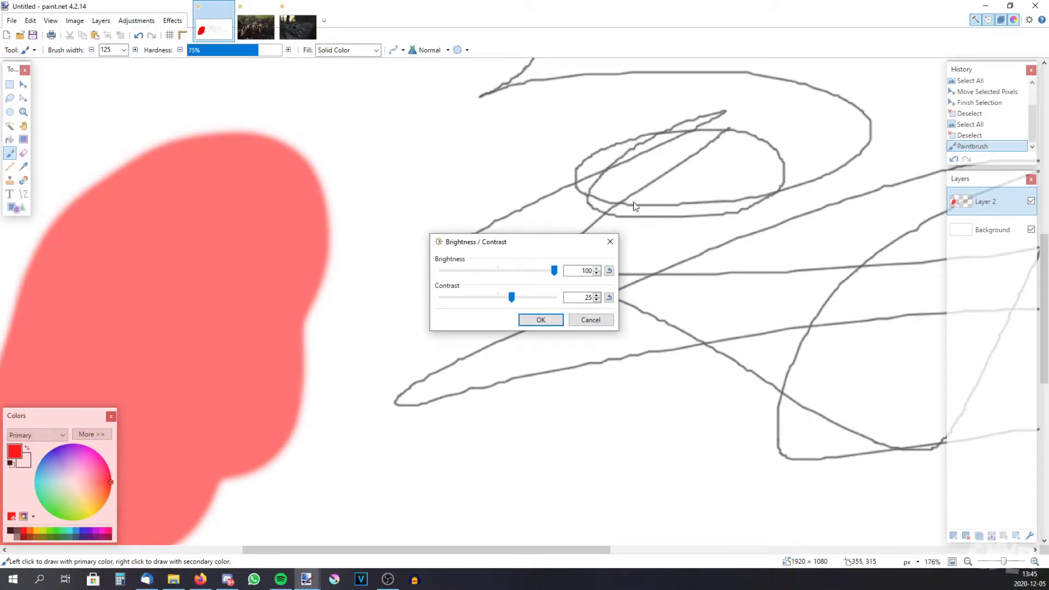
click(580, 320)
Lasso and delete the red blob from Layer 2, and add a new empty layer above it
scroll(490, 300, down, 4)
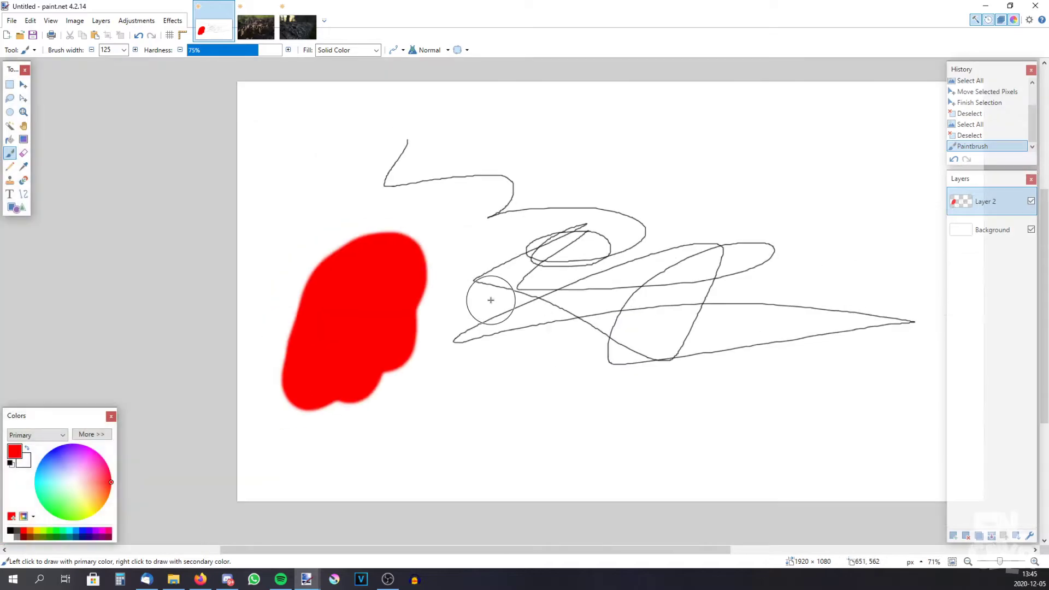
scroll(490, 300, down, 2)
click(9, 98)
mouse_move(379, 375)
mouse_down()
mouse_move(393, 307)
mouse_move(397, 244)
mouse_move(317, 230)
mouse_move(270, 254)
mouse_move(235, 297)
mouse_move(227, 352)
mouse_move(240, 403)
mouse_move(271, 415)
mouse_up()
key(Delete)
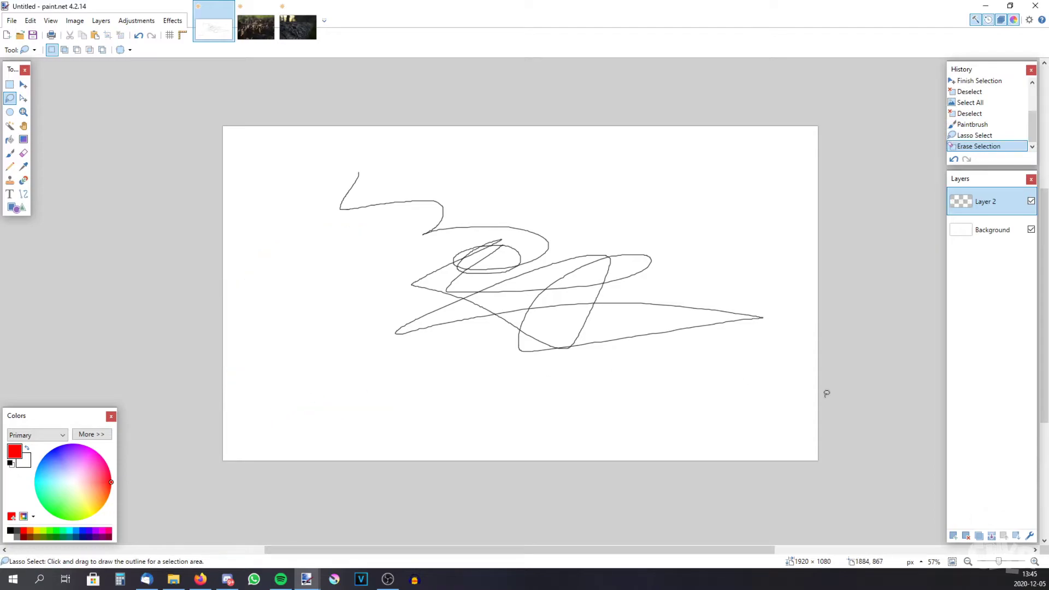
click(953, 536)
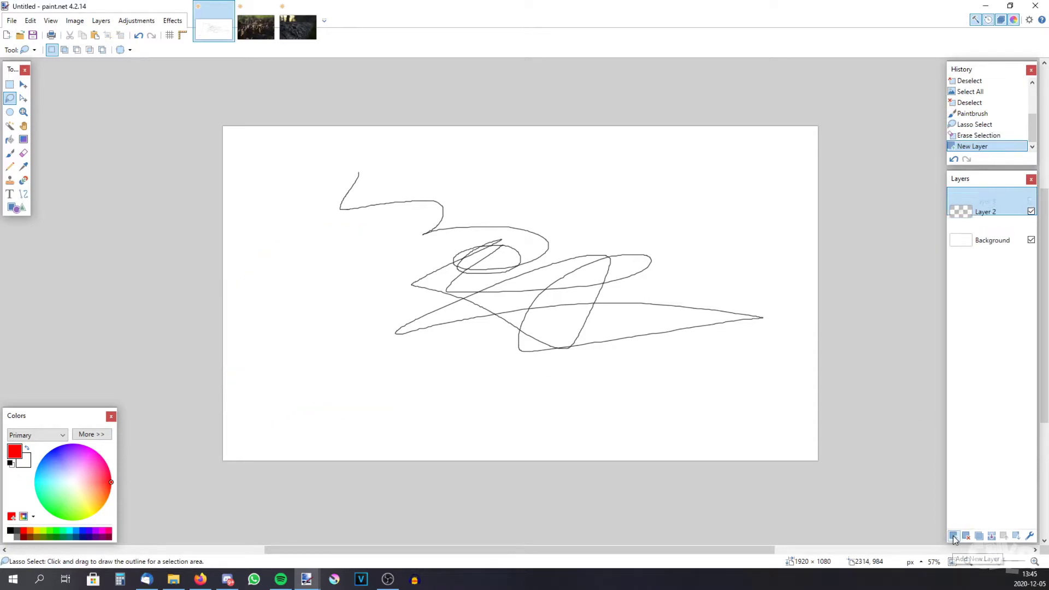
Switch the visibility of Layer 2 and of the Background off and on to examine what each layer holds
click(995, 233)
click(1031, 230)
click(1031, 230)
click(1030, 230)
click(1030, 231)
click(1031, 231)
click(1031, 231)
click(1032, 231)
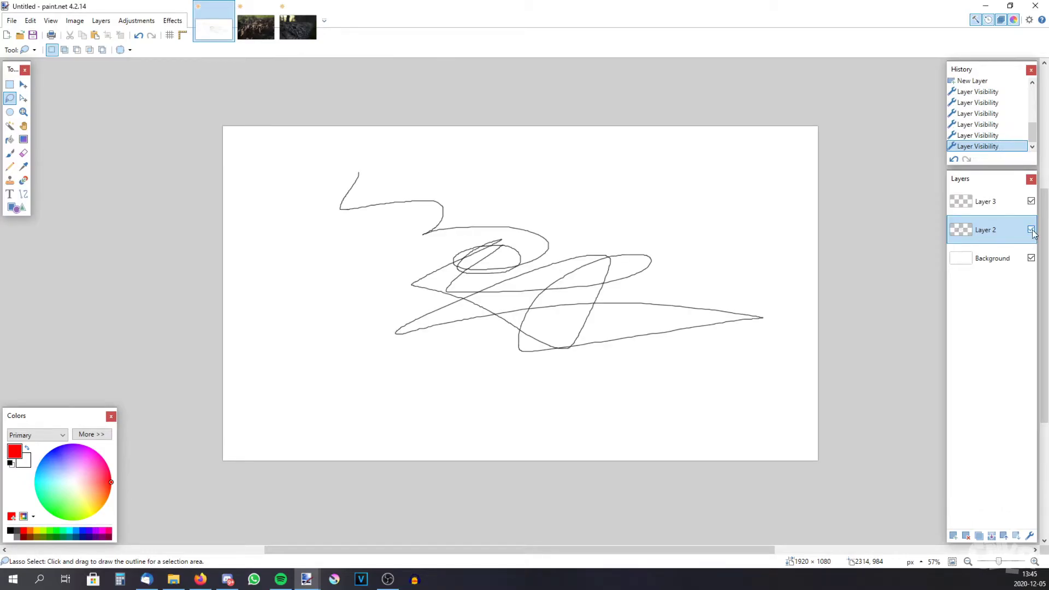
click(1031, 259)
click(1031, 260)
Rename Layer 2, which holds the scribble, as "black line"
click(995, 202)
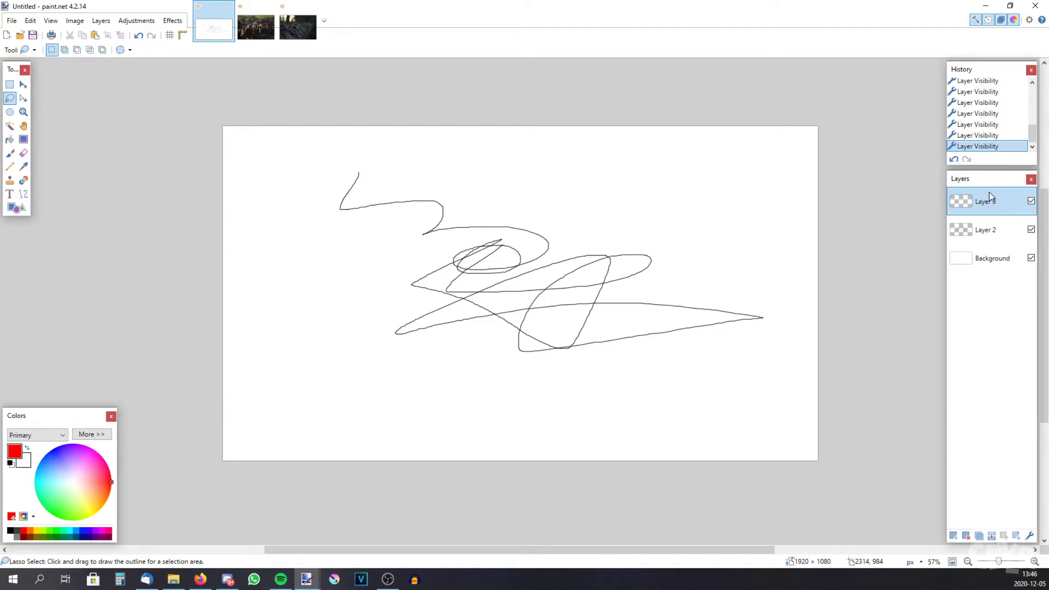
click(991, 228)
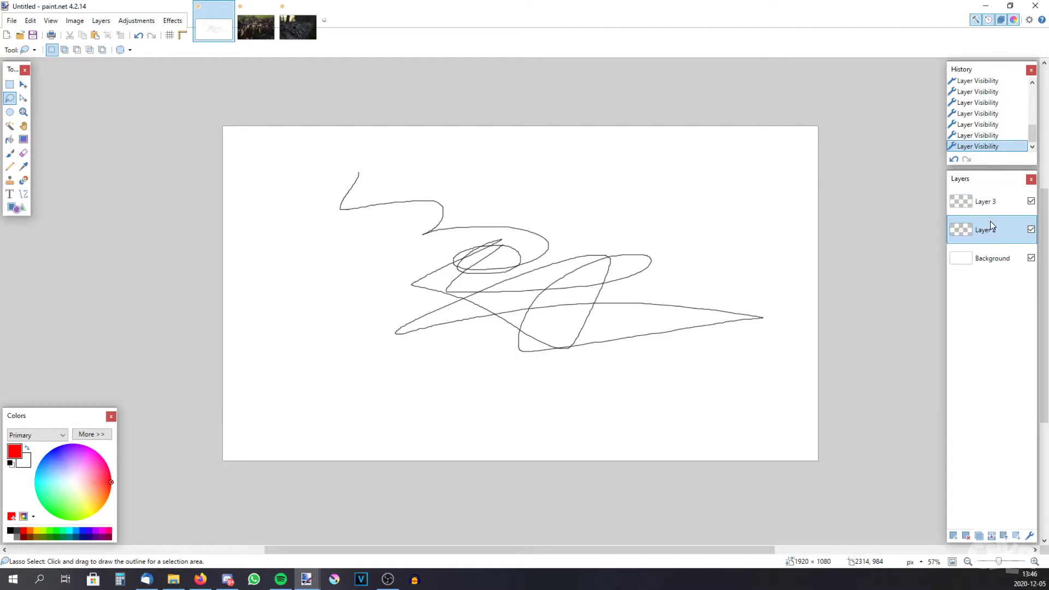
click(1029, 535)
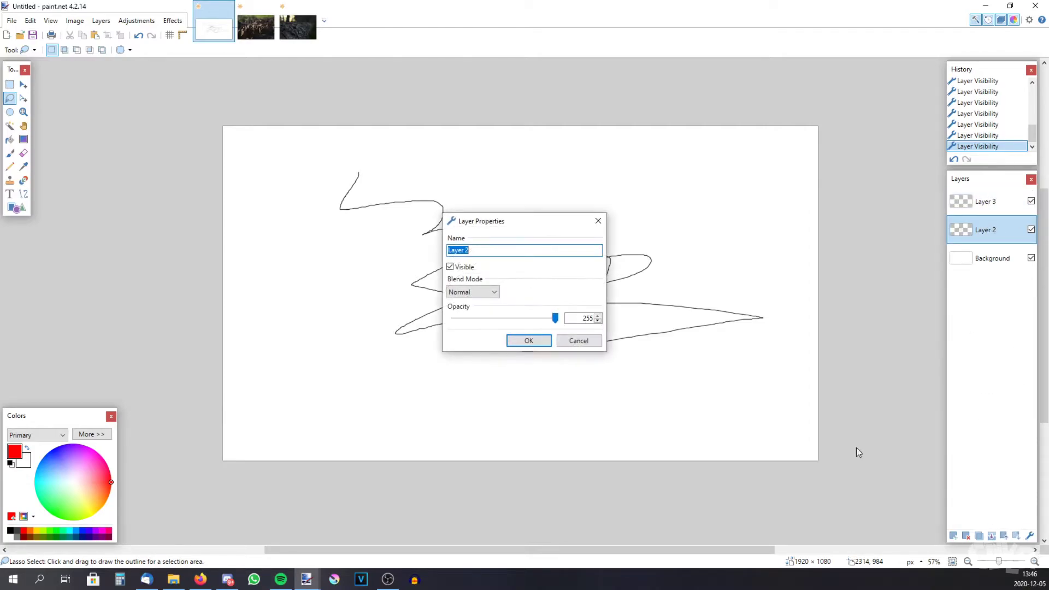
text(black line)
key(Return)
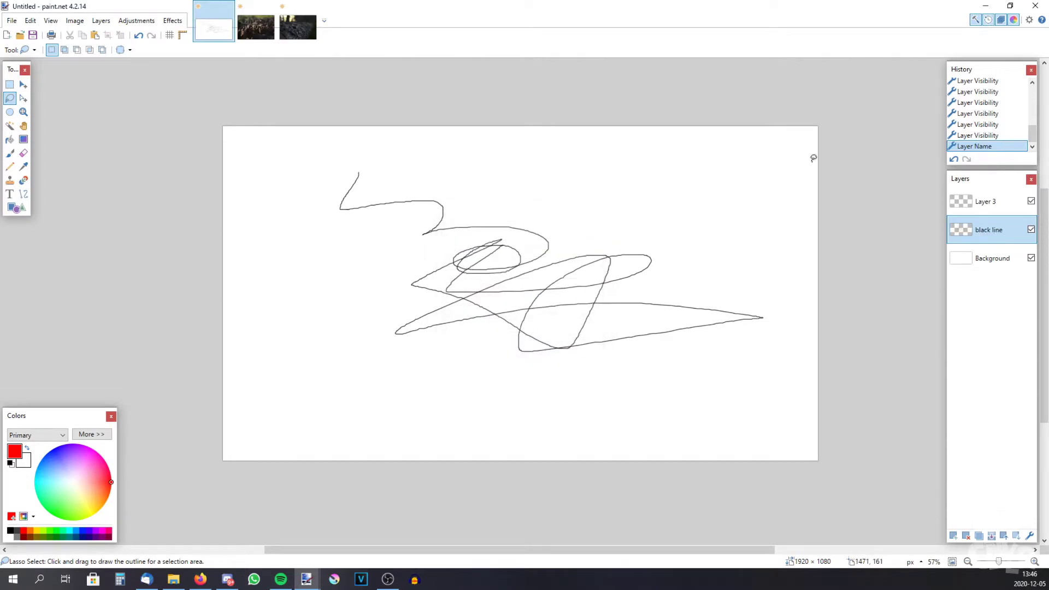
Rename the empty Layer 3 as "red dot"
click(986, 201)
click(1028, 536)
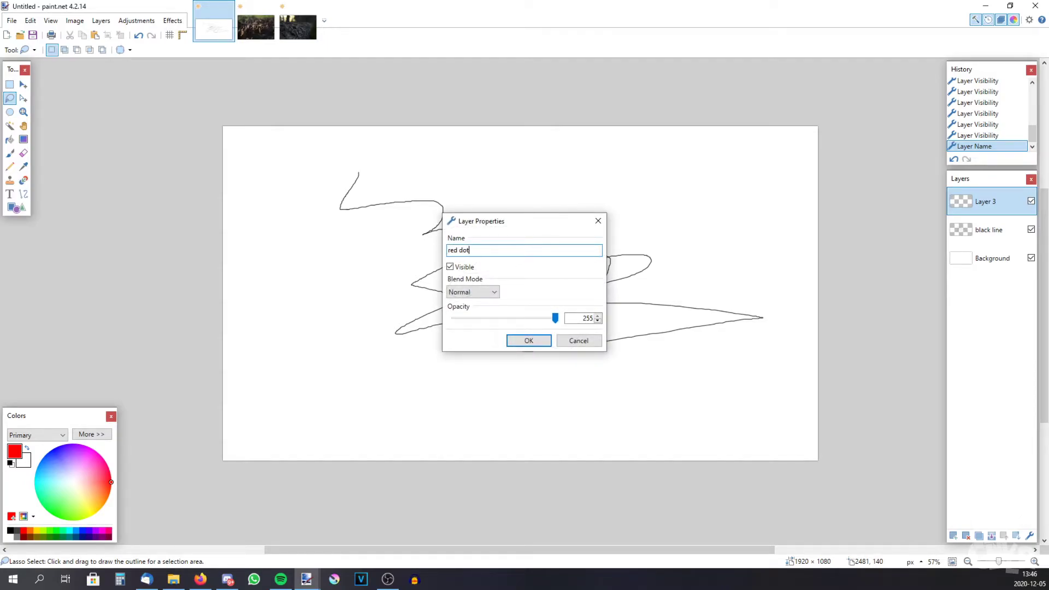
key(Return)
Paint a single red dot beside the scribble on the red dot layer and brighten that layer with a brightness of 100
click(10, 153)
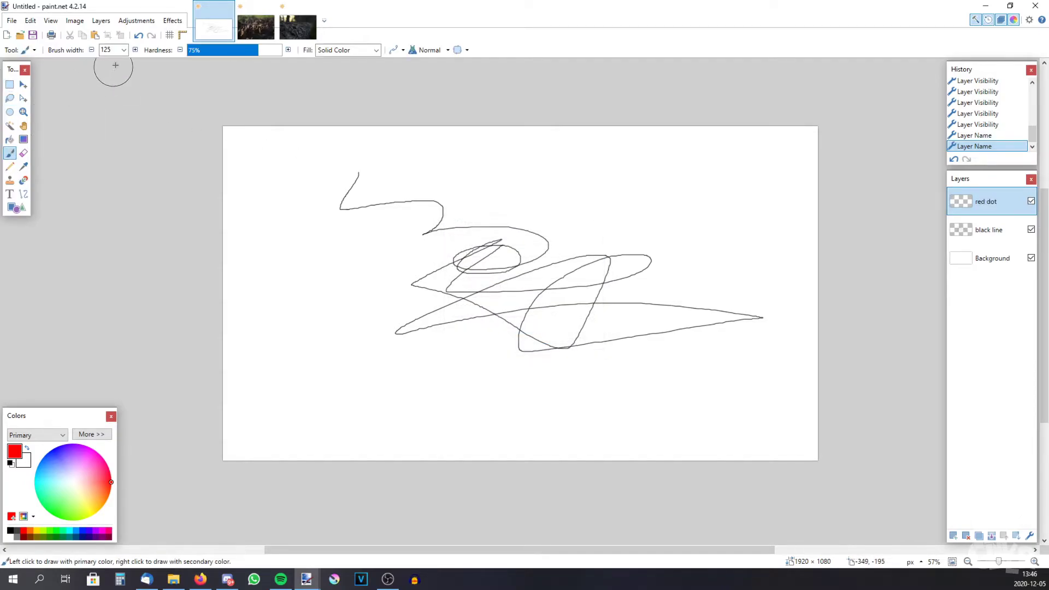
click(306, 314)
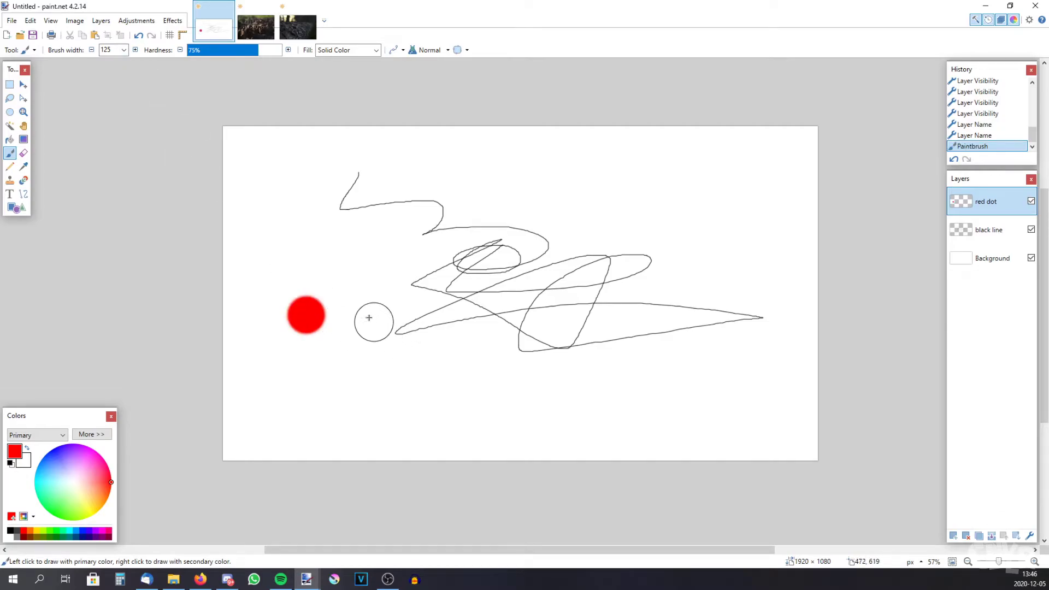
scroll(306, 315, up, 3)
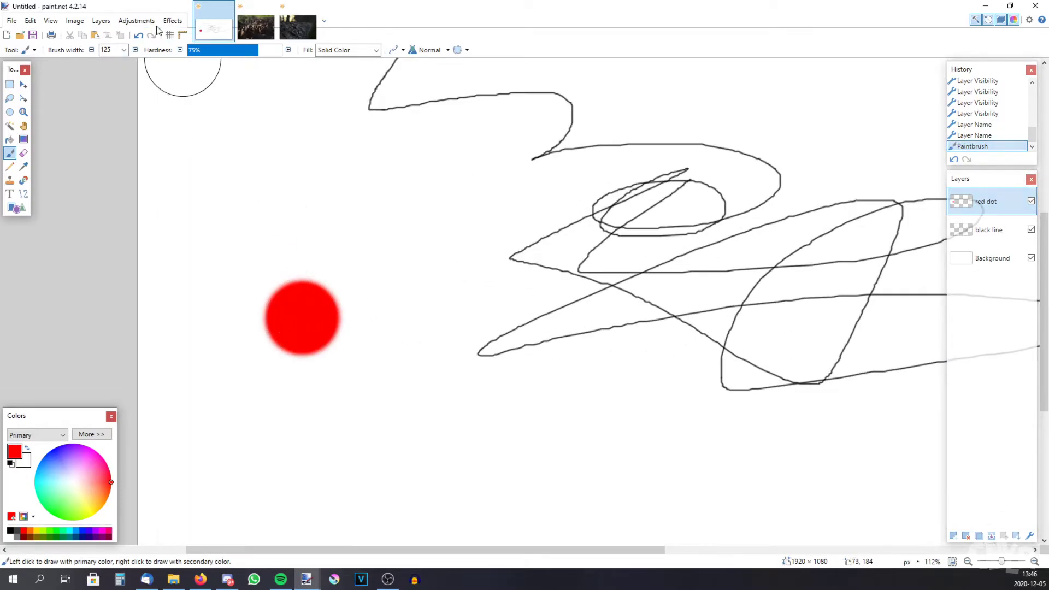
click(137, 21)
click(207, 104)
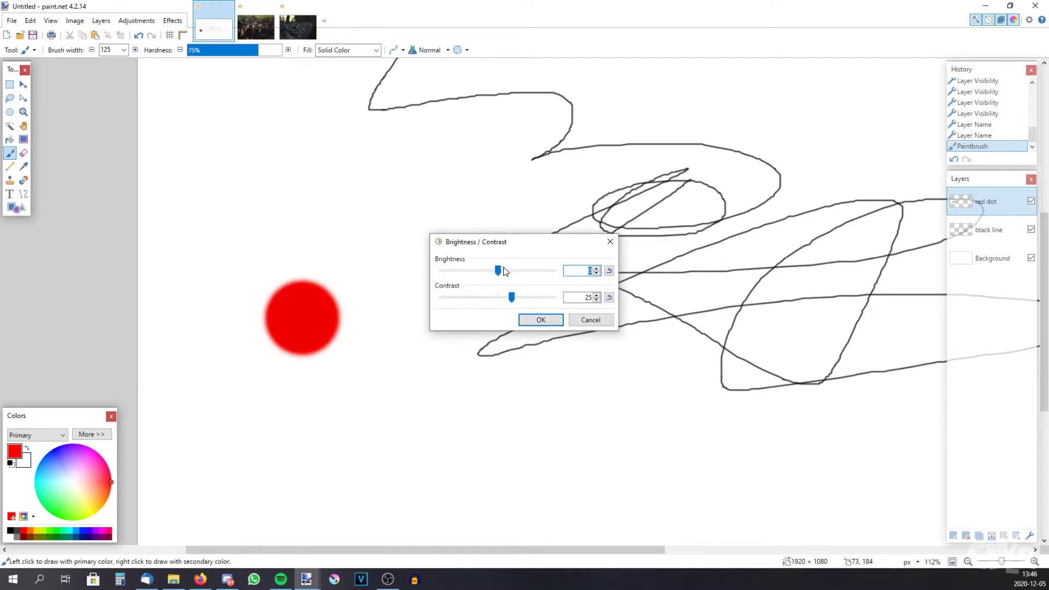
drag(499, 270, 554, 271)
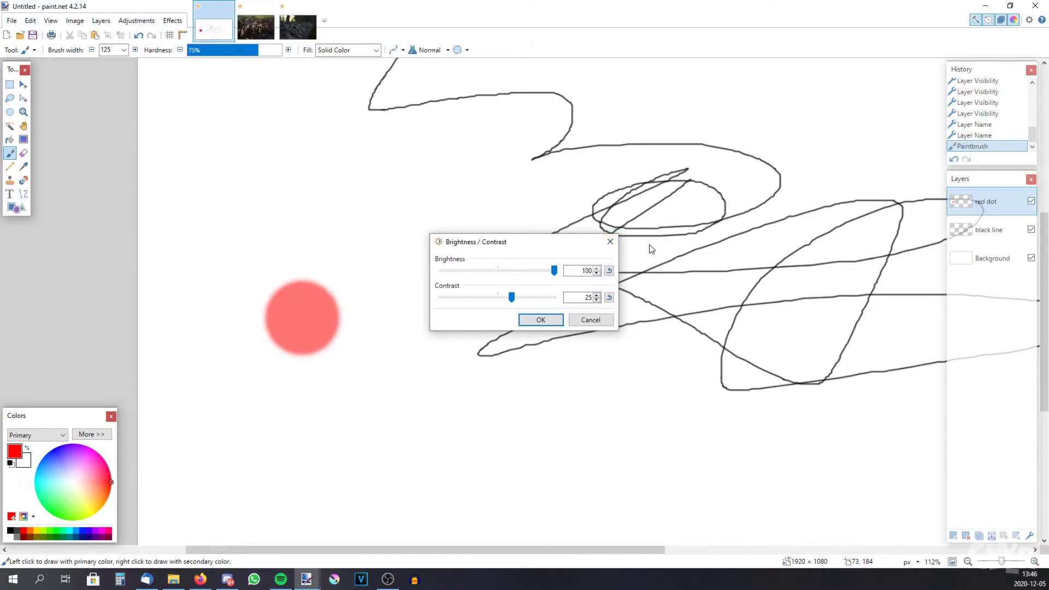
click(540, 320)
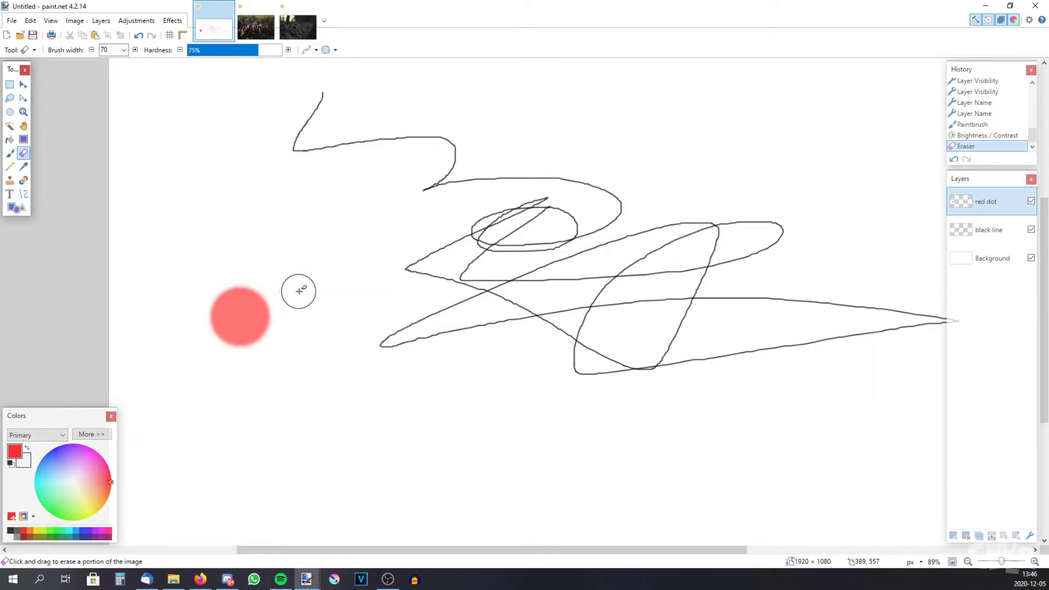
Erase the middle of the dot on the red dot layer and large parts of the scribble on the black line layer
drag(417, 317, 404, 319)
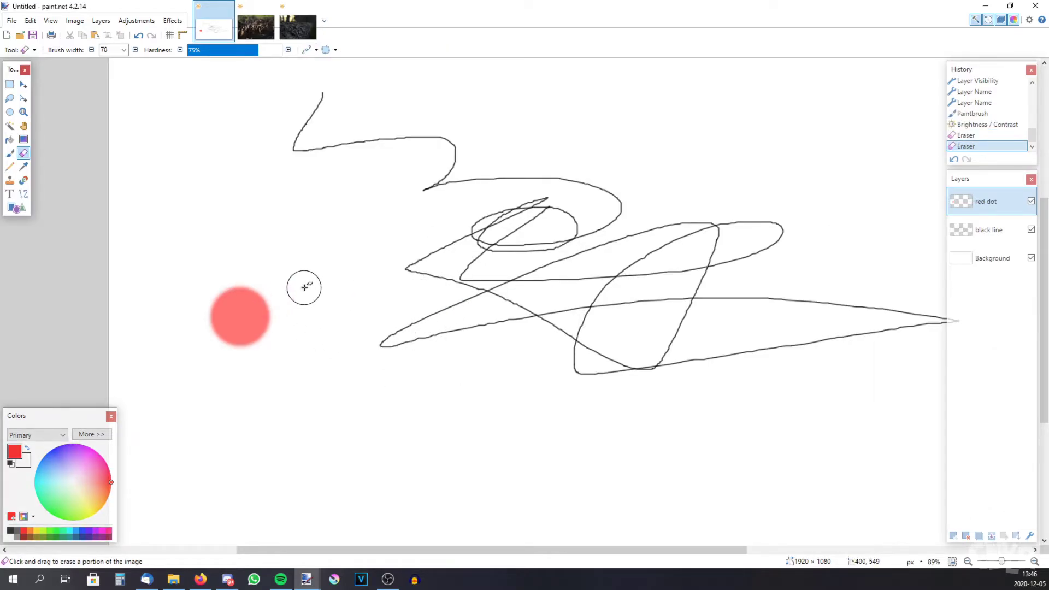
mouse_move(315, 276)
mouse_down()
mouse_move(192, 343)
mouse_move(213, 318)
mouse_up()
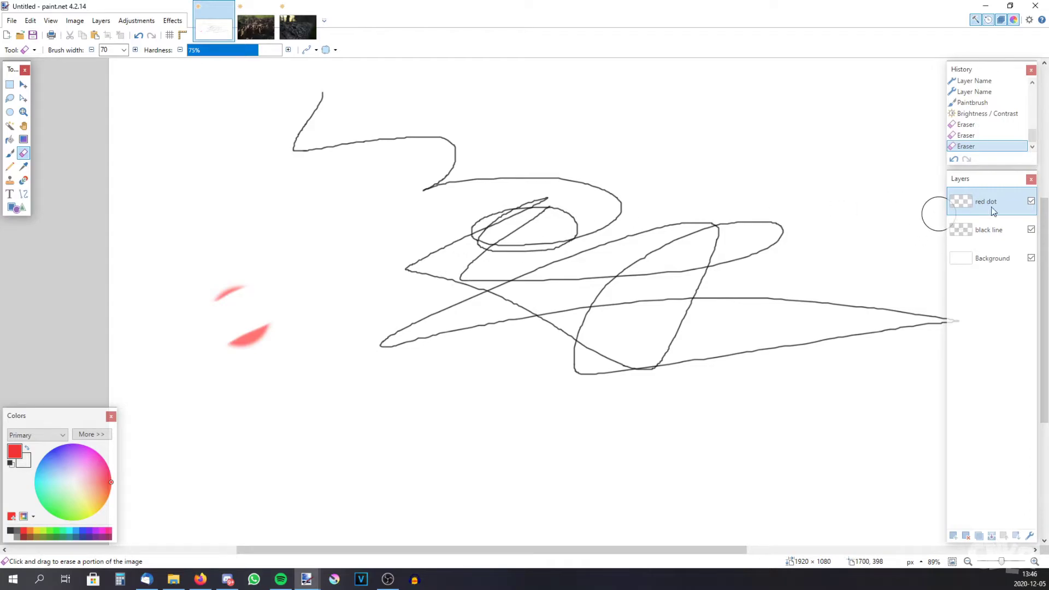
click(985, 228)
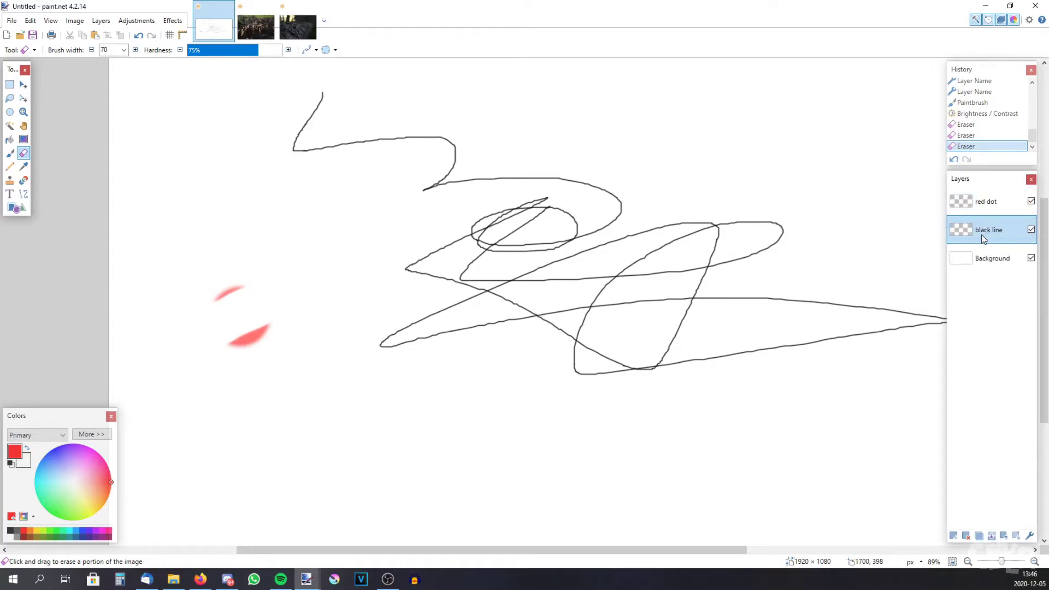
mouse_move(456, 320)
mouse_down()
mouse_move(477, 237)
mouse_move(541, 353)
mouse_move(692, 348)
mouse_move(716, 388)
mouse_move(482, 257)
mouse_move(420, 256)
mouse_up()
scroll(421, 256, down, 3)
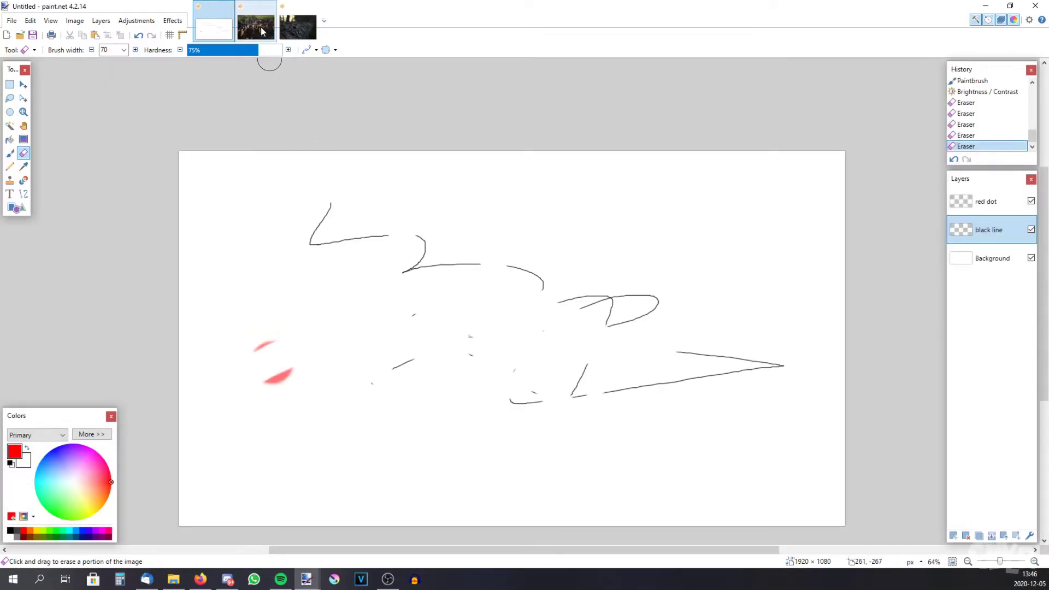
Switch to the open photo DSC01090.jpg and fit the whole image in the window
click(263, 32)
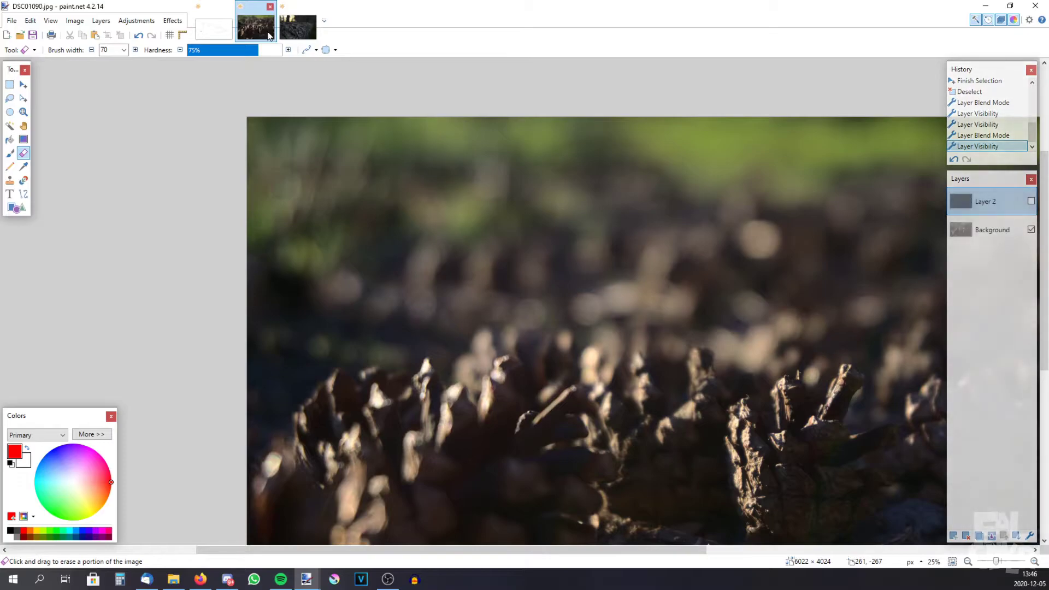
click(952, 561)
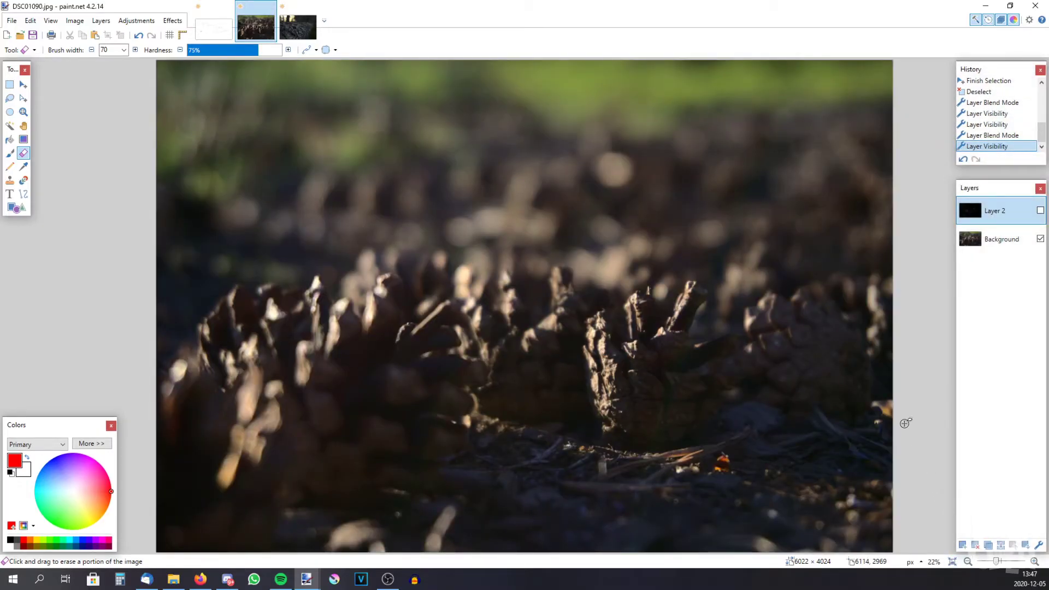
Show Layer 2 over the pine cone photo and set its blend mode to Screen
click(1040, 211)
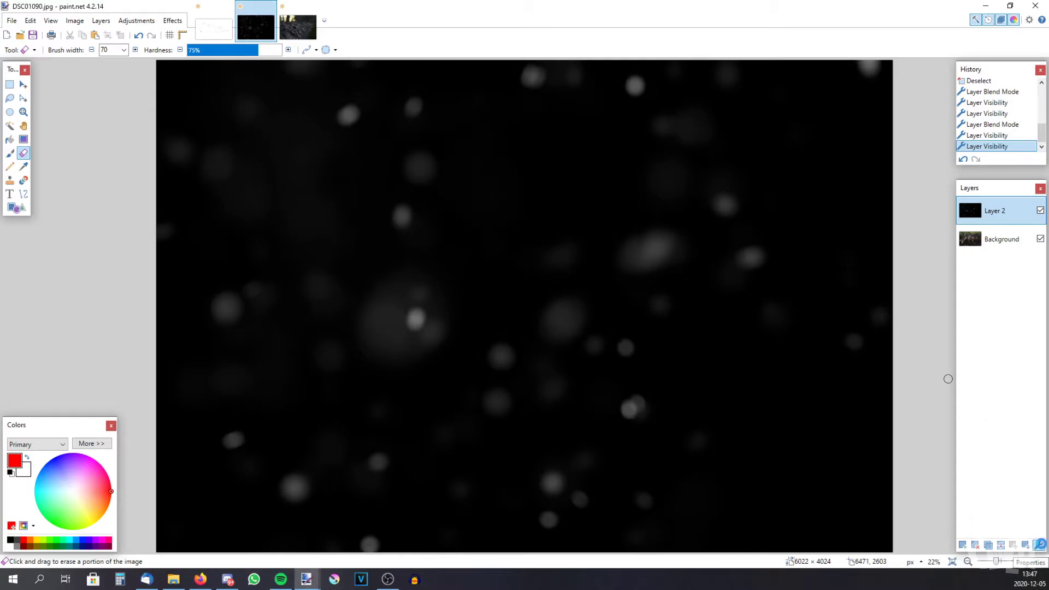
click(1038, 545)
drag(497, 218, 671, 207)
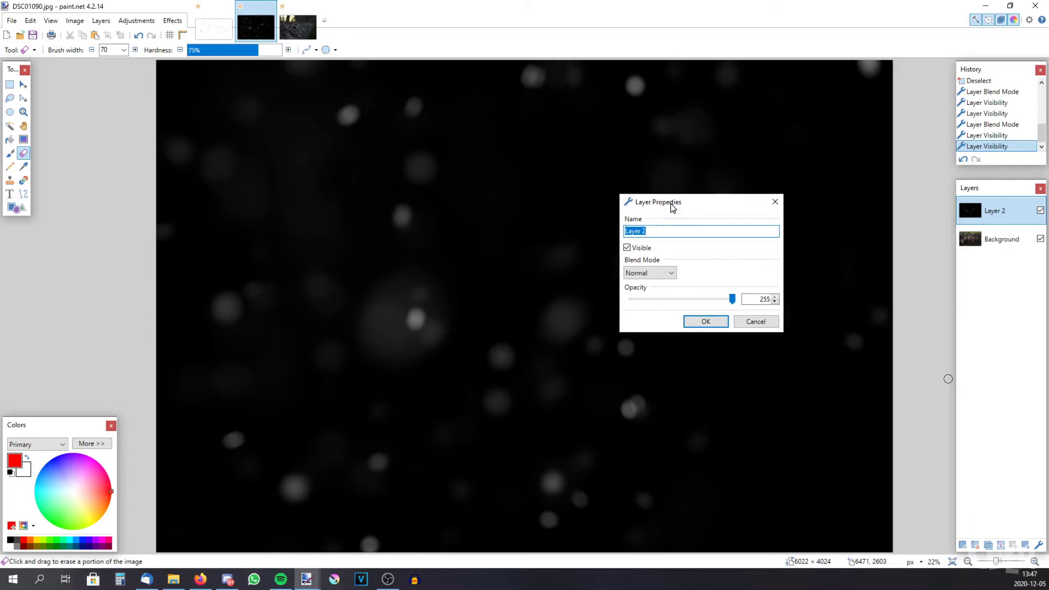
click(658, 273)
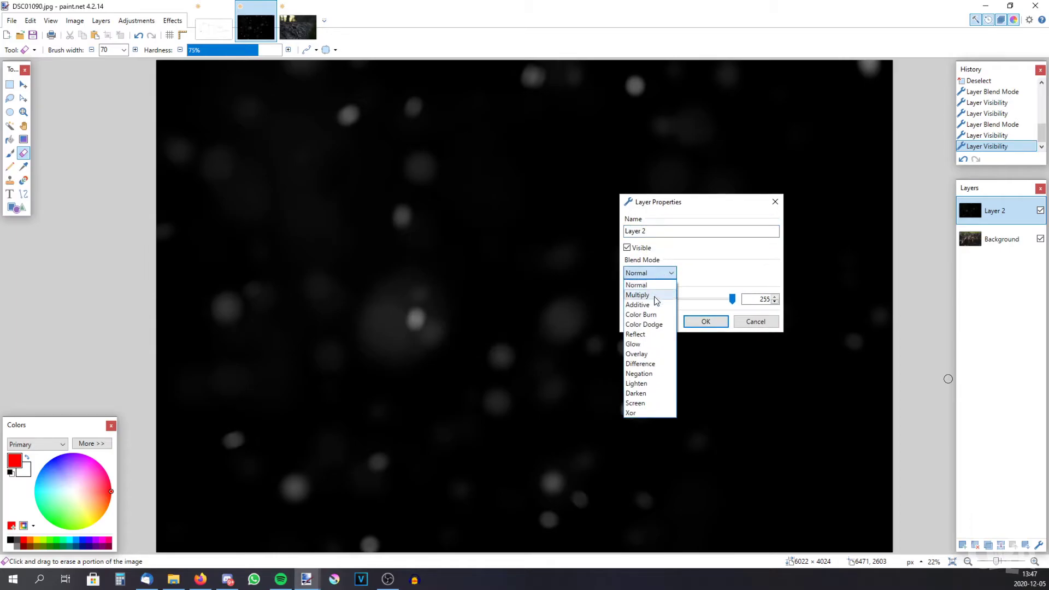
click(634, 403)
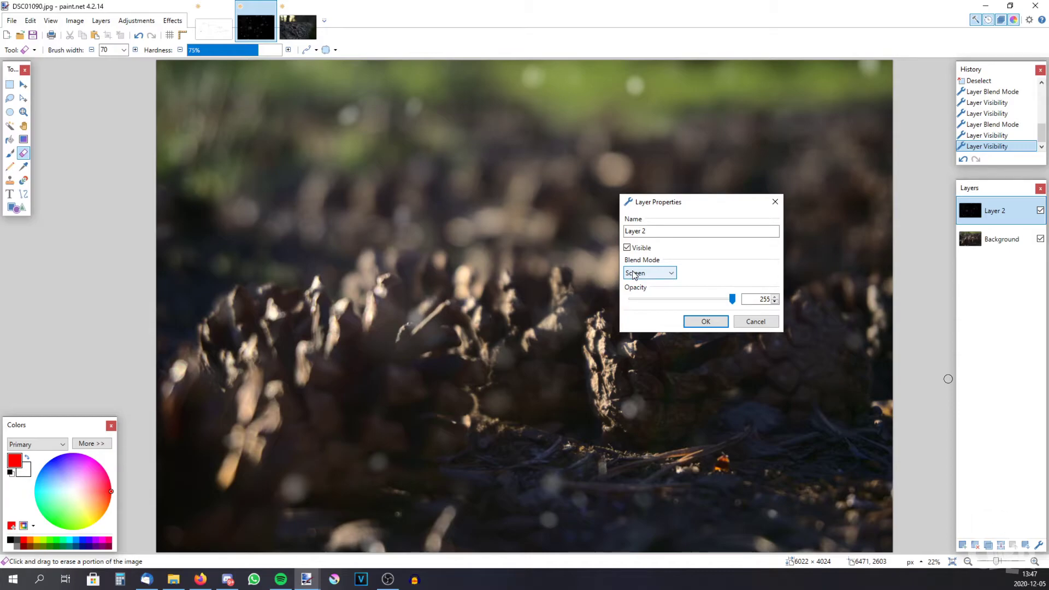
click(706, 322)
Paint over the light spots on Layer 2 with a black brush and undo the brush stroke
scroll(34, 344, up, 2)
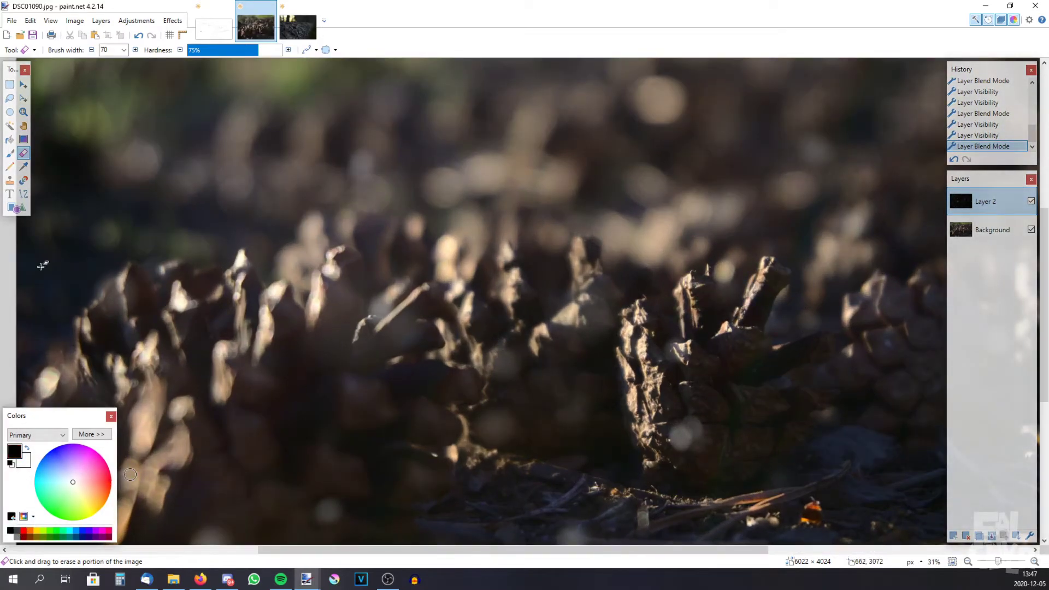
click(10, 153)
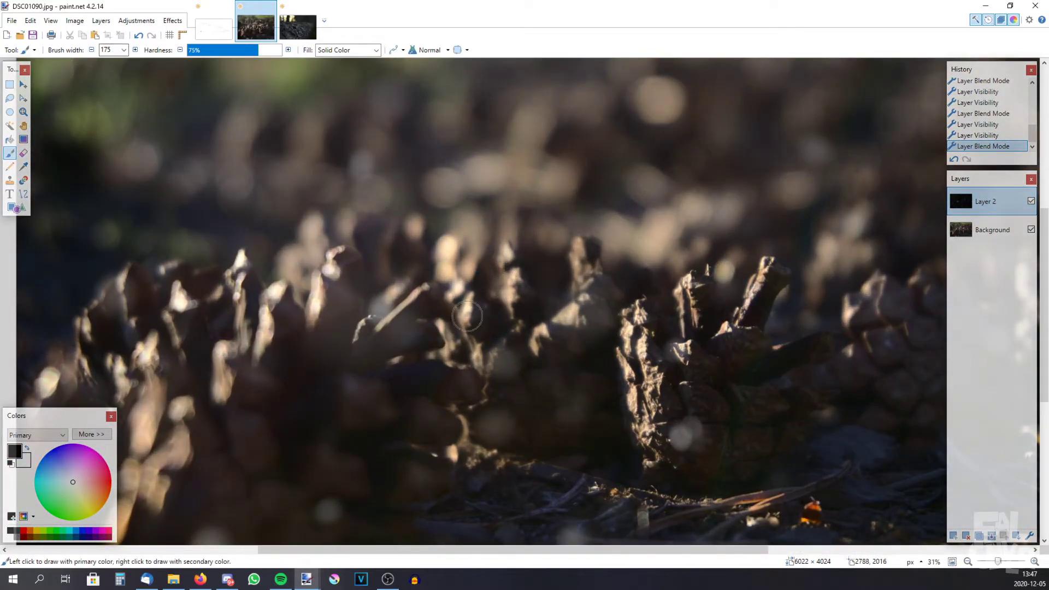
mouse_move(516, 301)
mouse_down()
mouse_move(533, 284)
mouse_move(571, 285)
mouse_move(492, 290)
mouse_up()
click(140, 35)
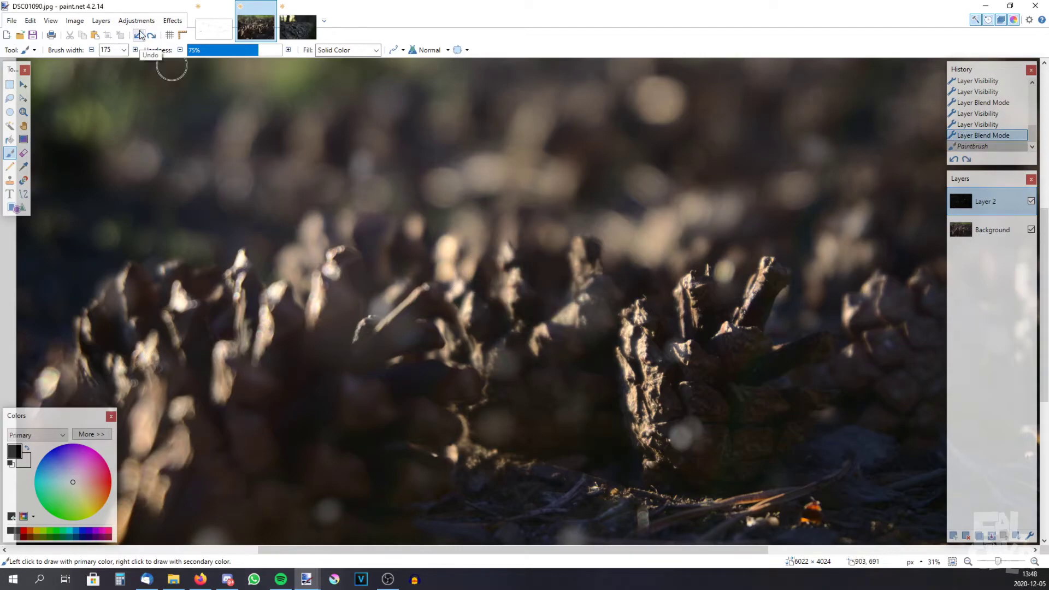
Preview the Overlay and Multiply blend modes on Layer 2
scroll(444, 246, down, 2)
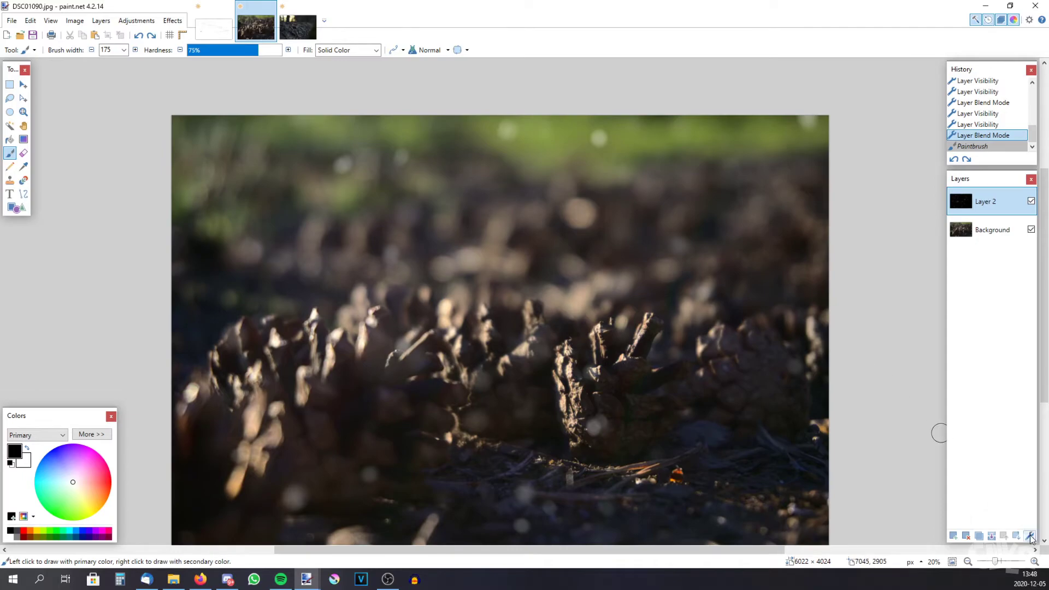
click(1030, 536)
drag(694, 221, 741, 228)
click(725, 292)
click(719, 375)
click(725, 292)
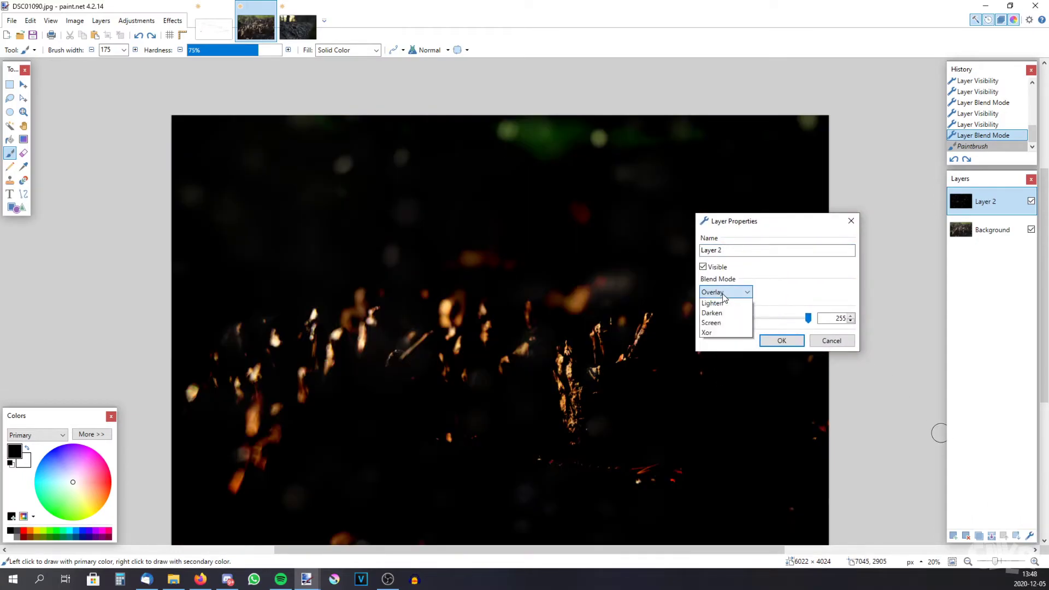
click(713, 314)
Preview further blend modes on Layer 2, including Difference and Lighten, and return it to Screen
click(727, 292)
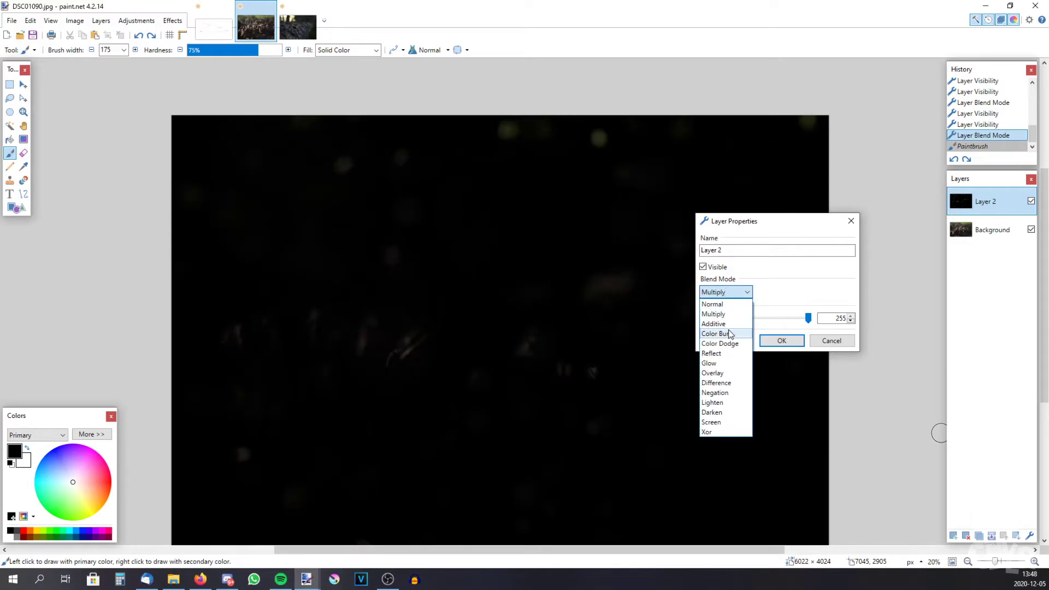
click(713, 303)
click(724, 292)
click(738, 344)
click(734, 291)
click(716, 382)
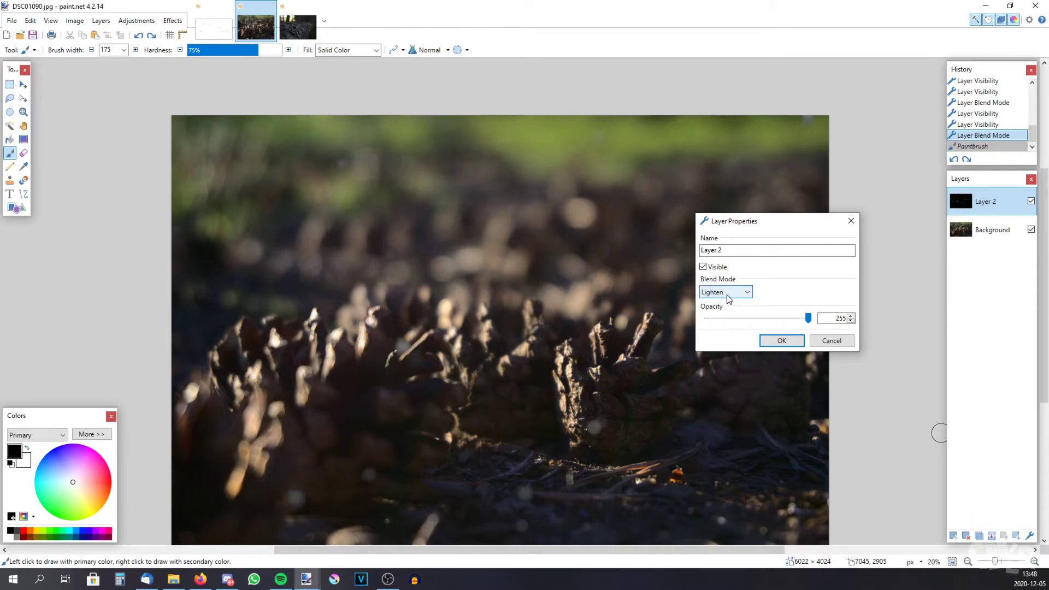
click(725, 292)
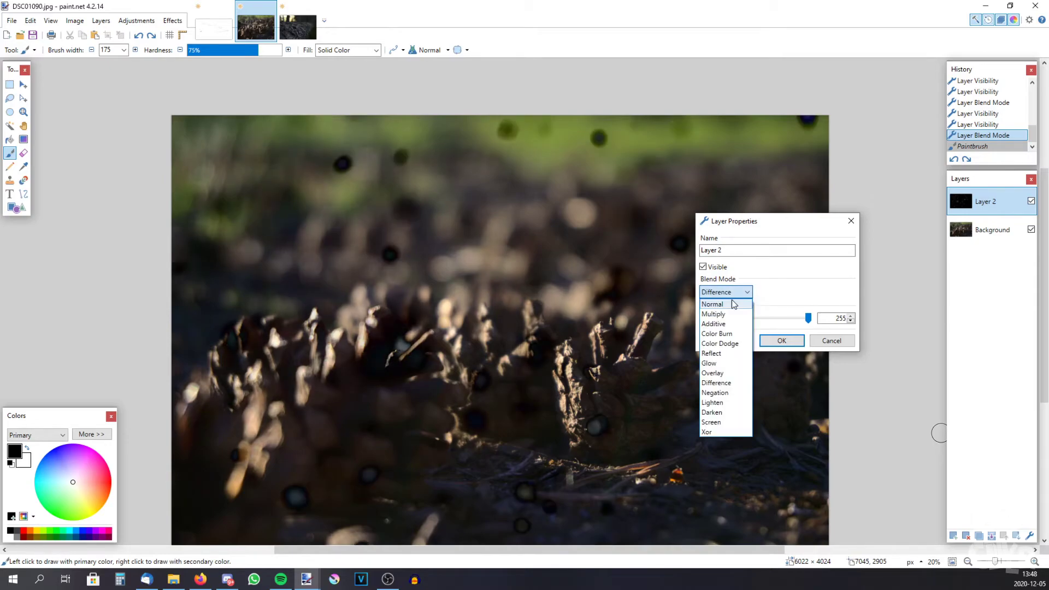
click(731, 422)
key(Return)
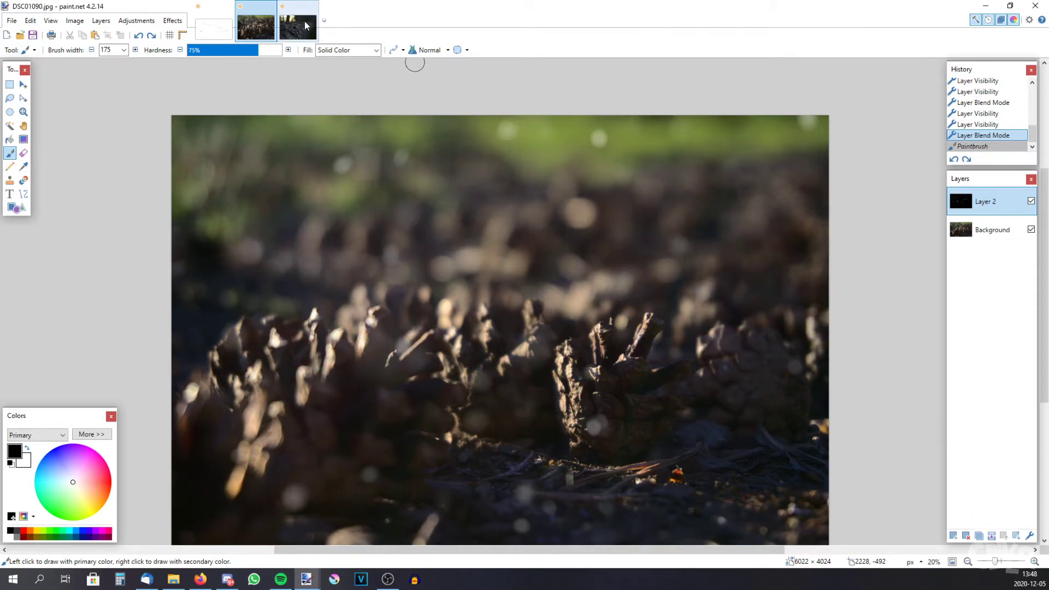
Switch to the open photo DSC01078.jpg and choose white as the primary color for the Text tool
click(304, 20)
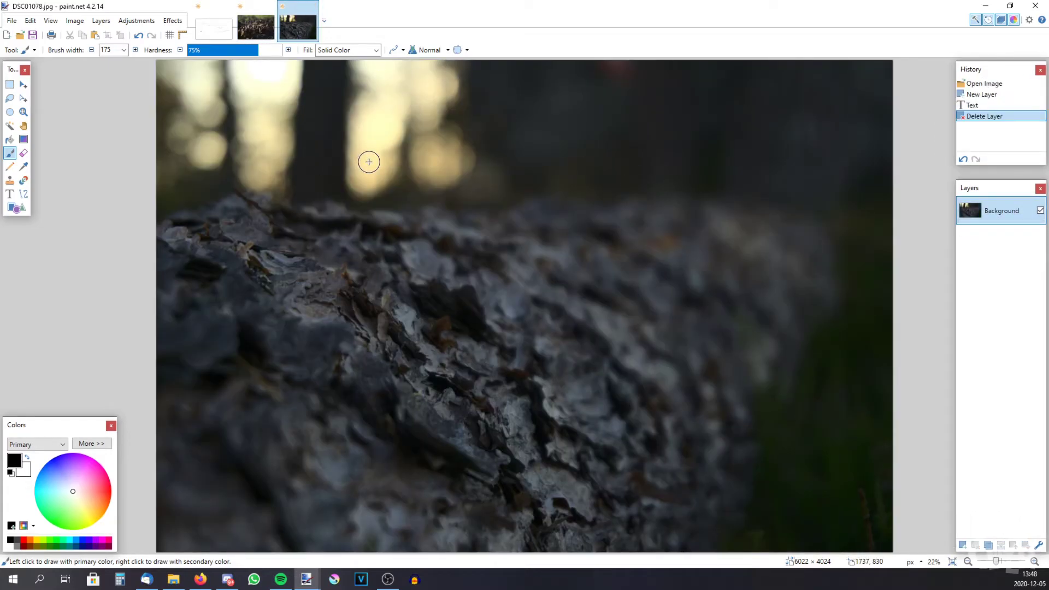
key(t)
click(16, 548)
Add the text "Nature" directly on the Background layer and try to move it with Move Selected Pixels
click(492, 239)
text(Nature)
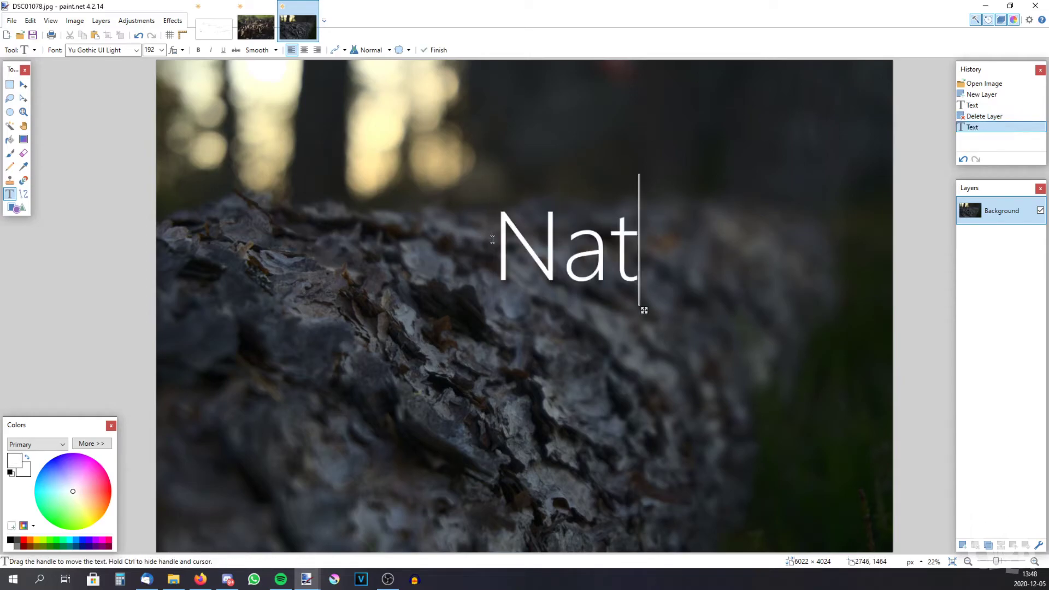
click(9, 84)
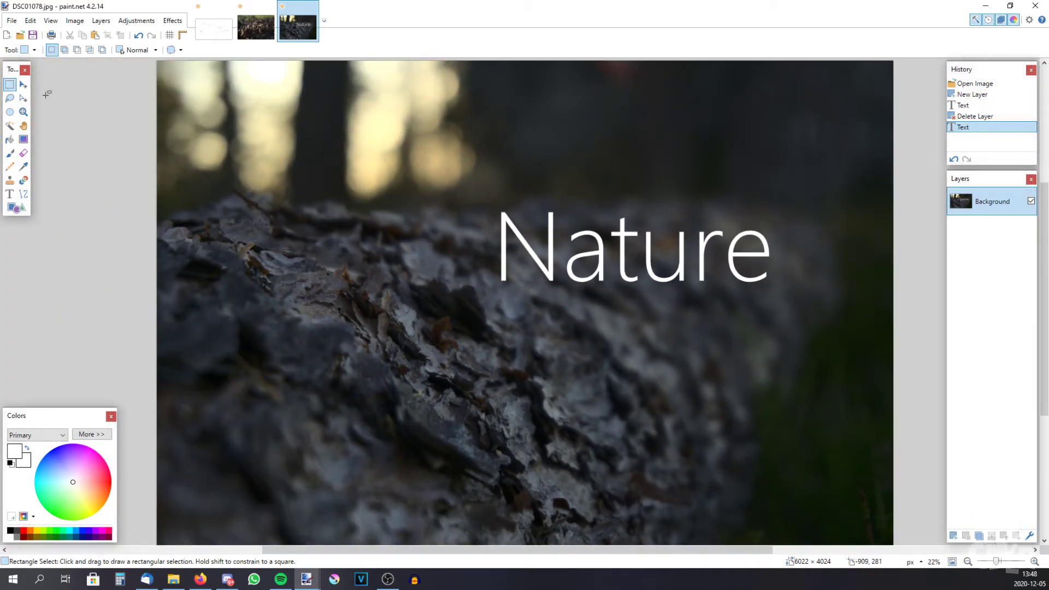
click(23, 84)
mouse_move(621, 279)
mouse_down()
mouse_move(587, 264)
mouse_move(605, 272)
mouse_up()
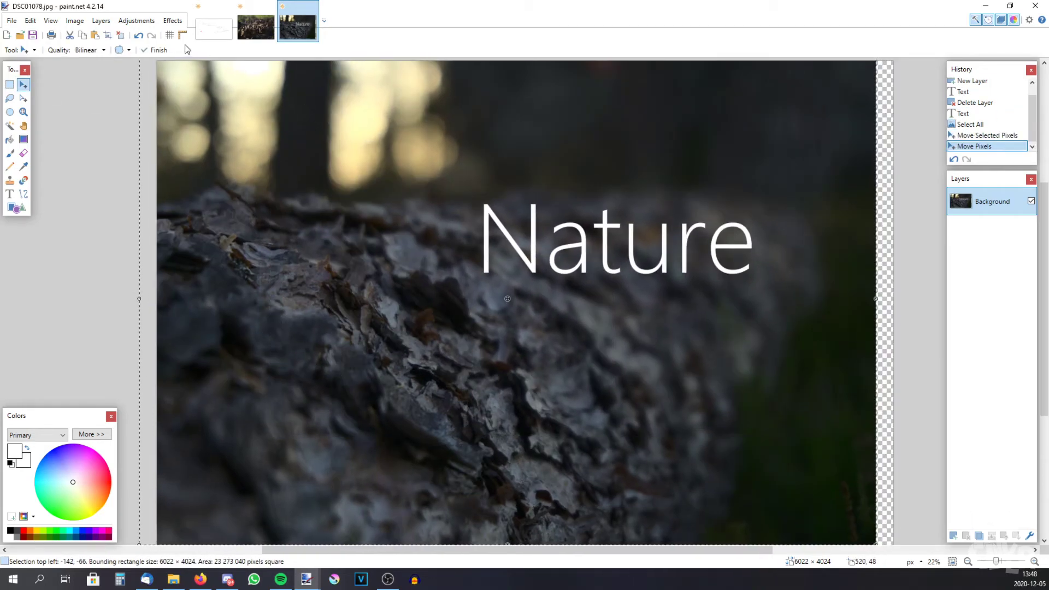
Undo the pixel move, the selection and the text on the Background layer
click(139, 36)
click(139, 36)
click(139, 36)
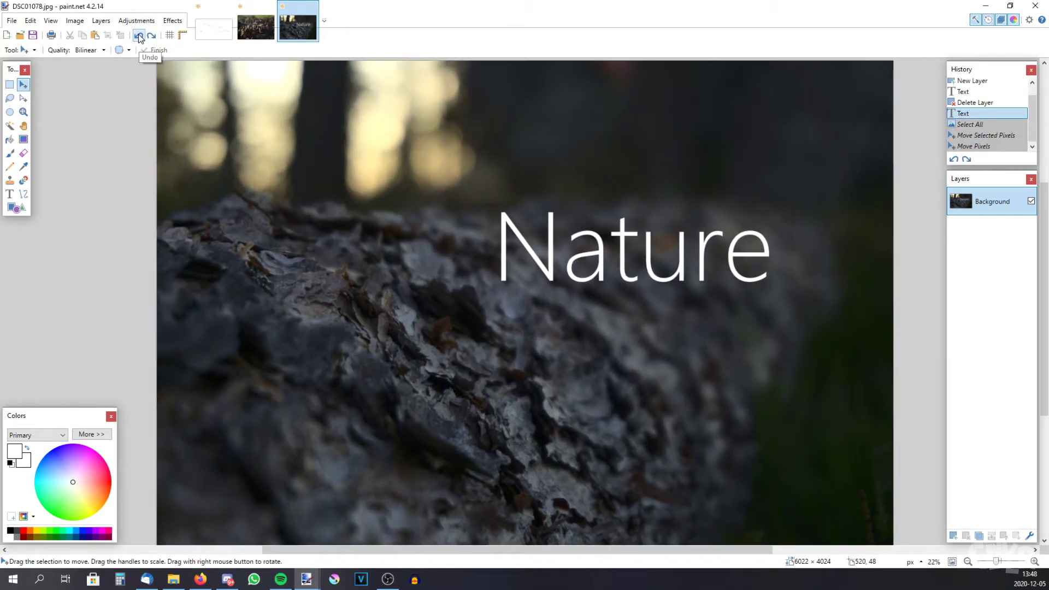
click(138, 36)
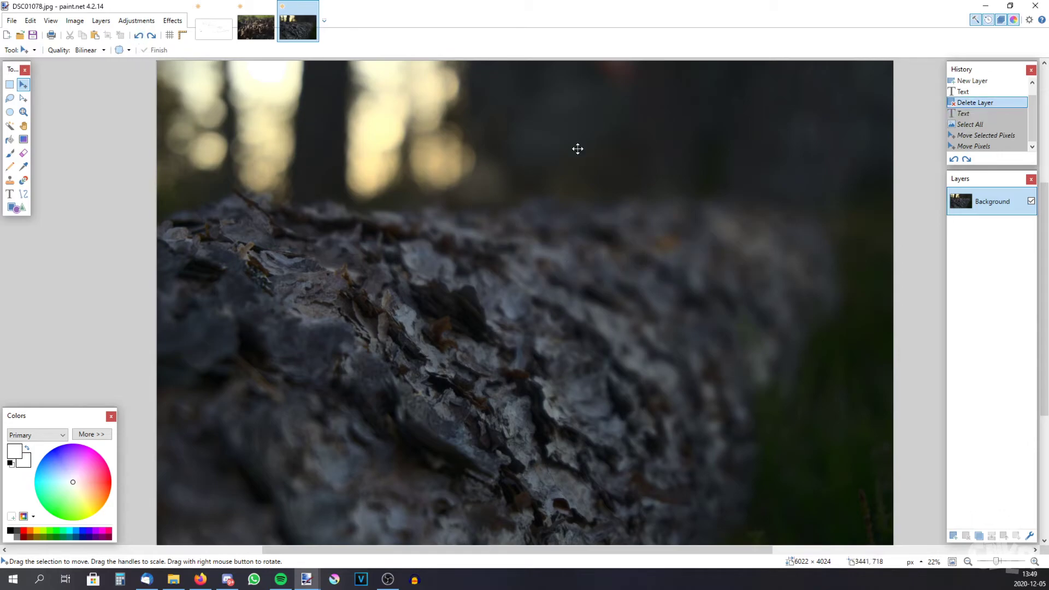
Add a new layer and place the white text "Nature" on it in the photo's dark upper right area
click(953, 535)
click(10, 194)
click(417, 220)
text(Nature)
drag(703, 290, 800, 232)
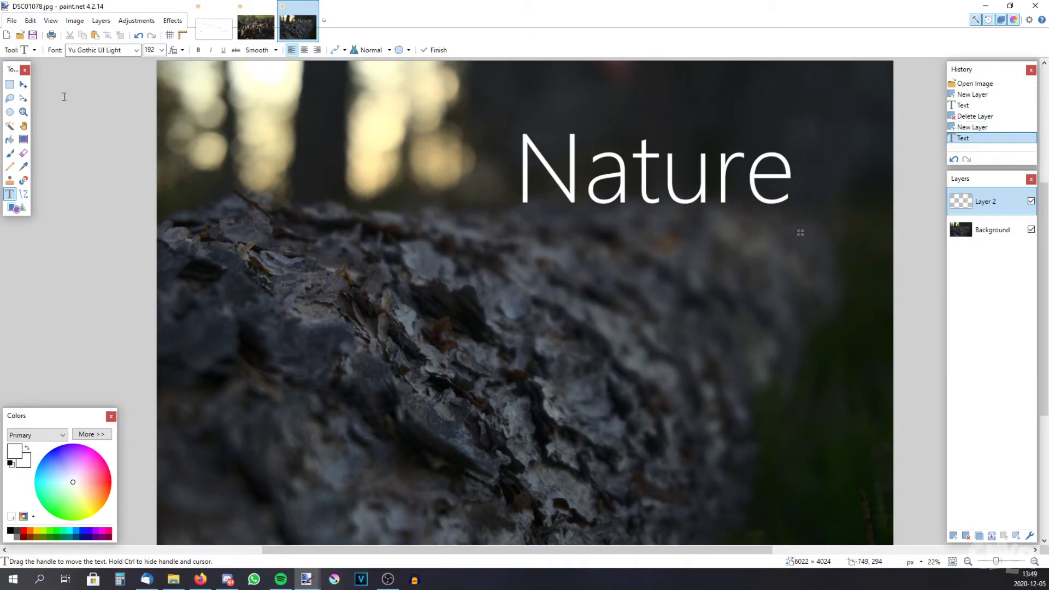
Move the "Nature" text on Layer 2 left and slightly down, then select the Background layer and deselect everything
click(9, 84)
click(22, 84)
drag(594, 206, 538, 225)
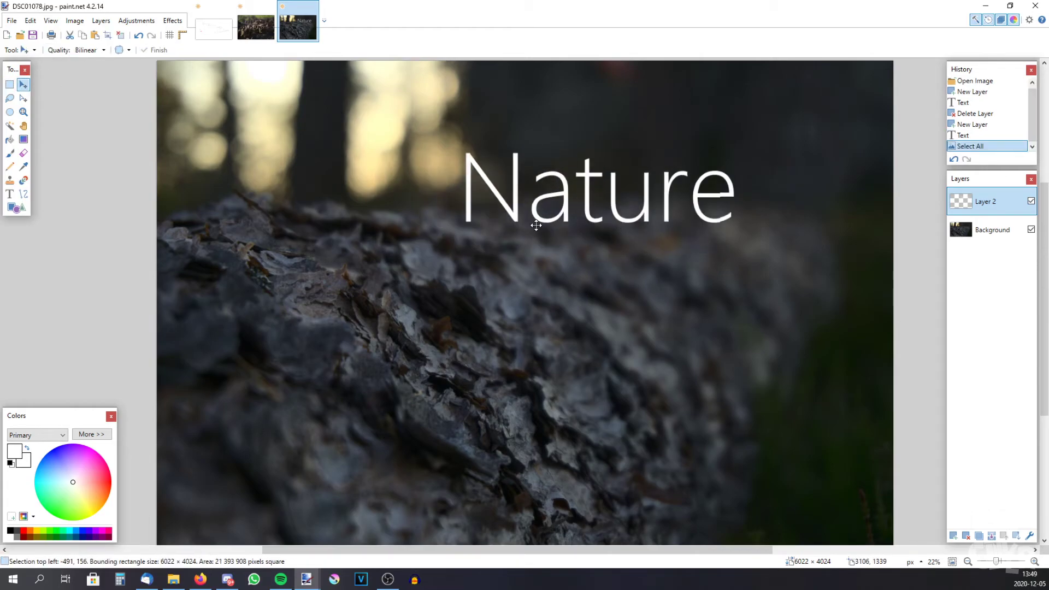
click(1001, 234)
click(121, 35)
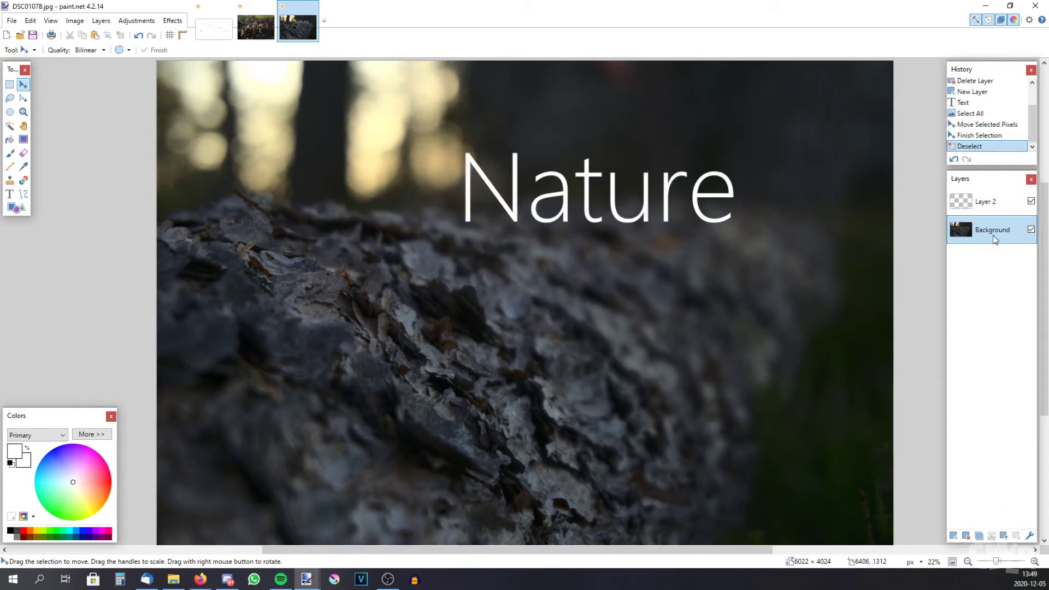
Darken the text on Layer 2 with a brightness of -100 and a contrast of 25
click(971, 204)
click(135, 22)
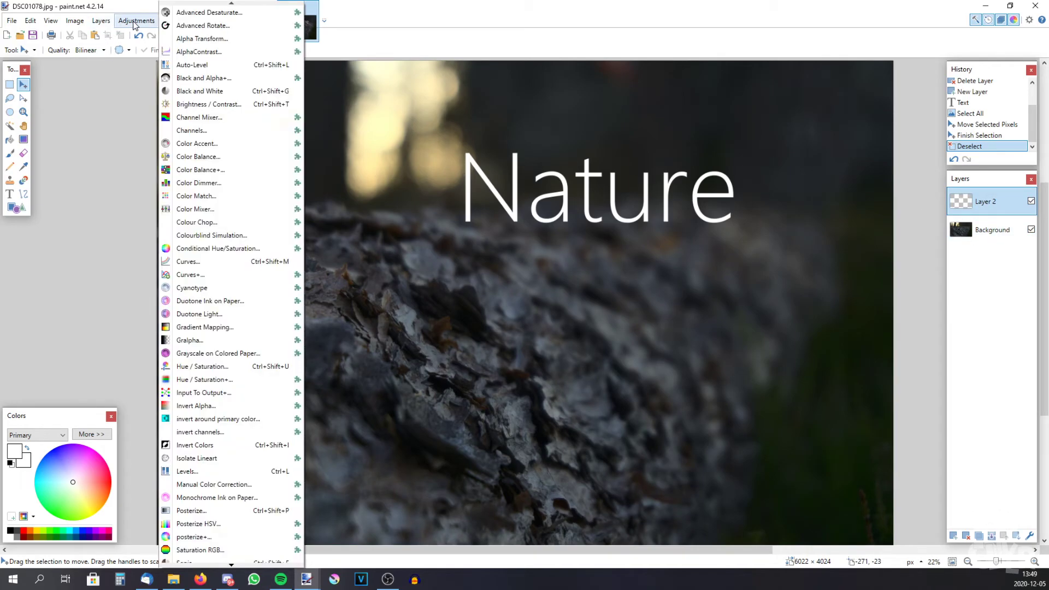
click(186, 107)
drag(555, 244, 169, 247)
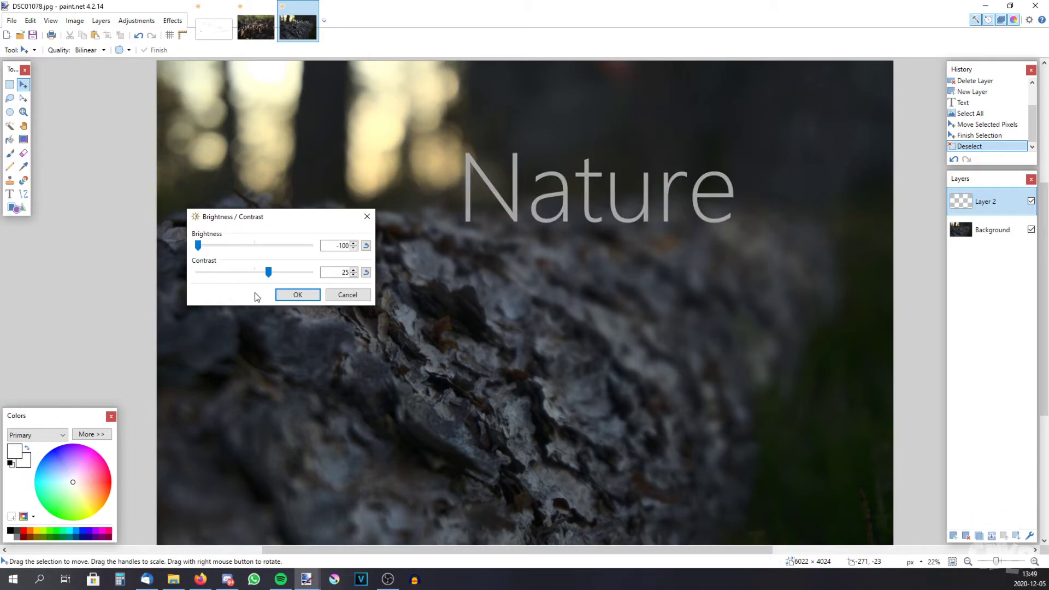
click(287, 294)
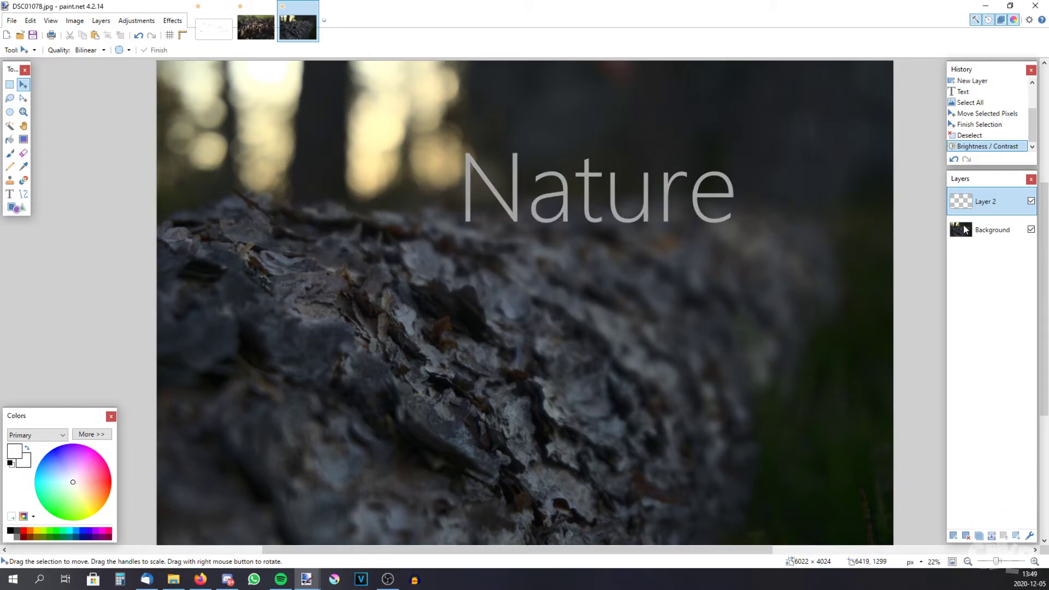
Brighten the Background layer with a brightness of 55 and adjust its contrast
click(965, 230)
click(137, 21)
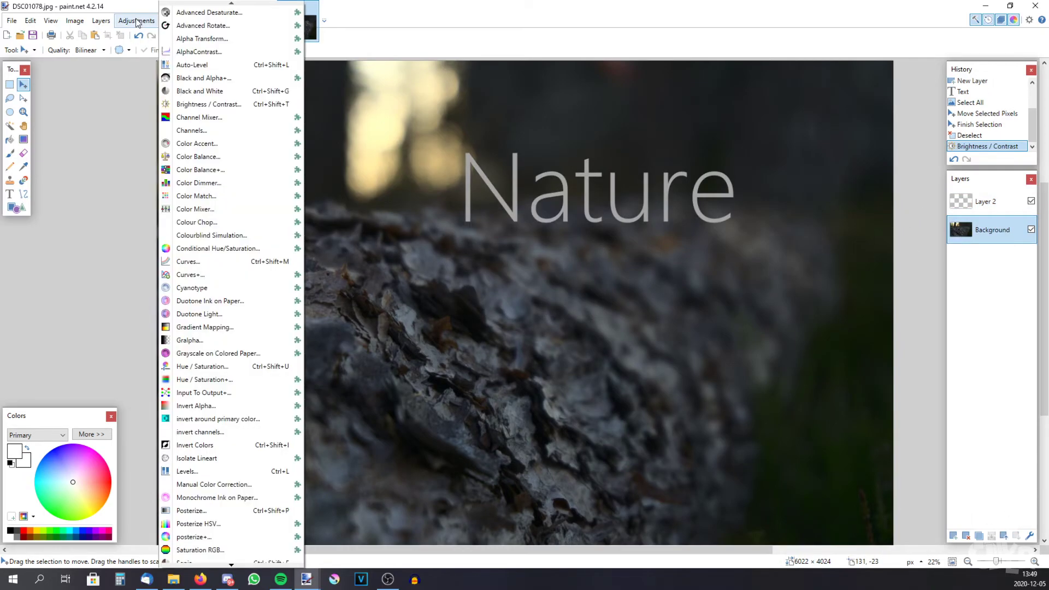
click(240, 105)
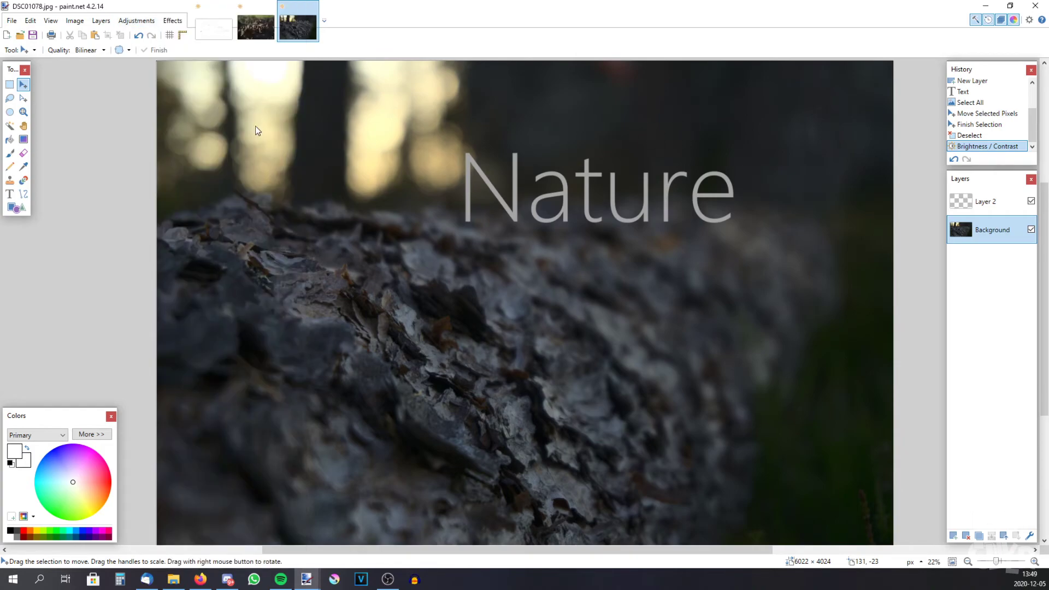
drag(195, 271, 215, 299)
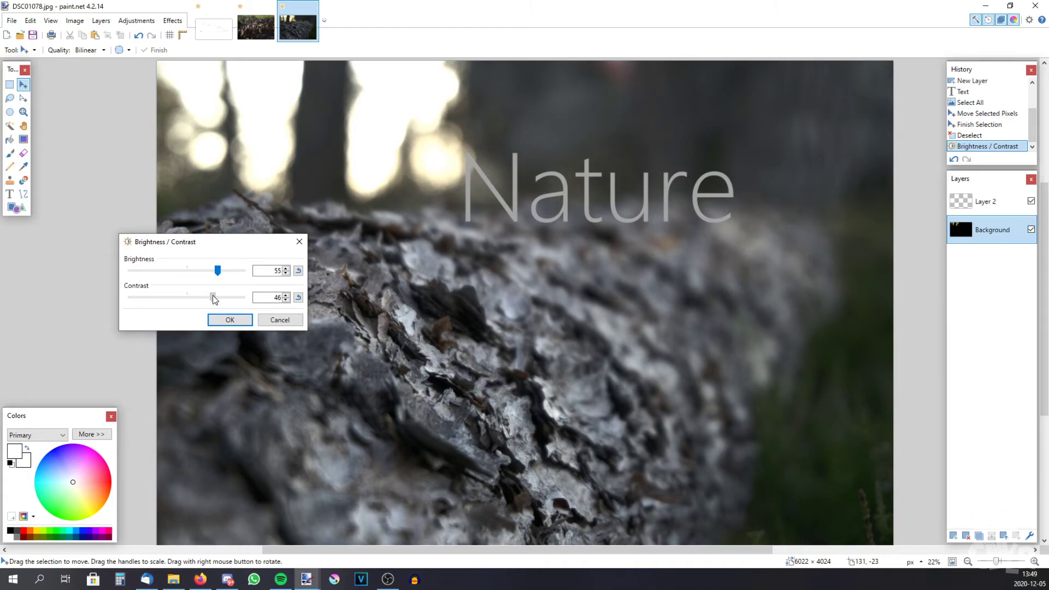
click(229, 320)
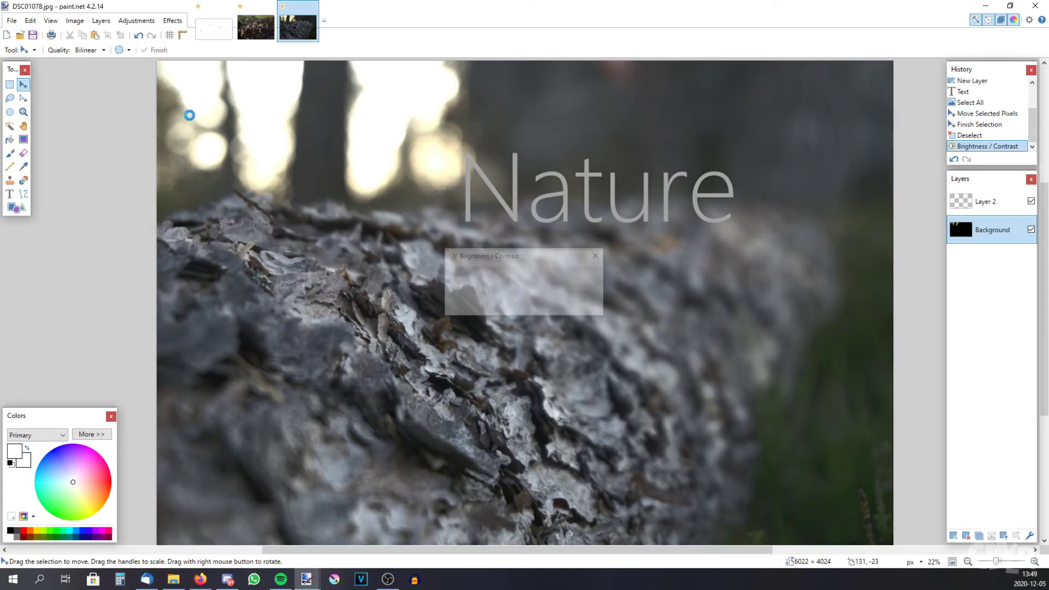
Increase the color saturation of the Background layer with Hue / Saturation
click(145, 23)
click(207, 371)
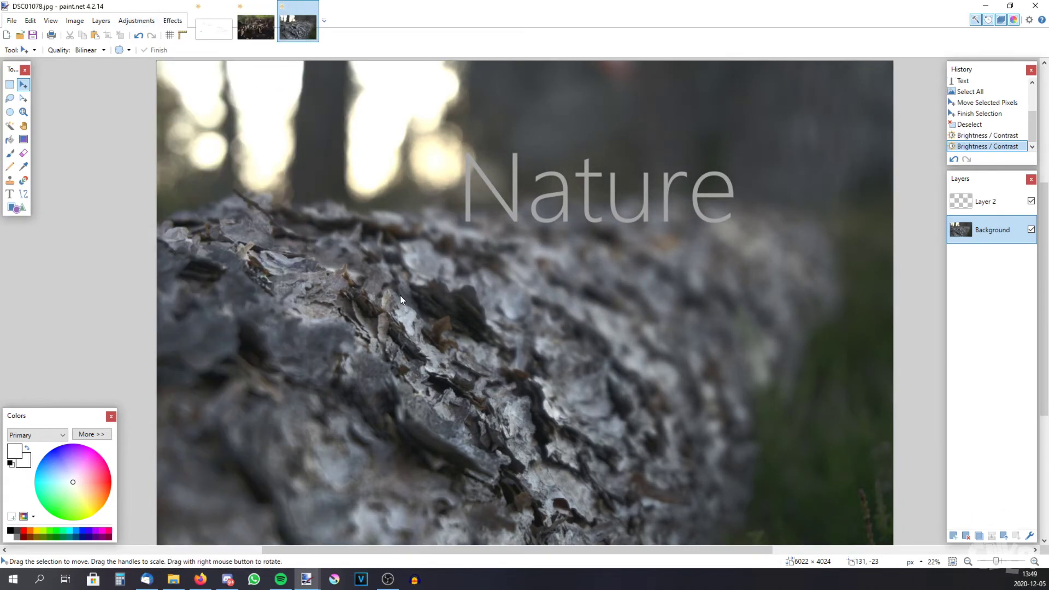
drag(230, 298, 250, 298)
click(264, 345)
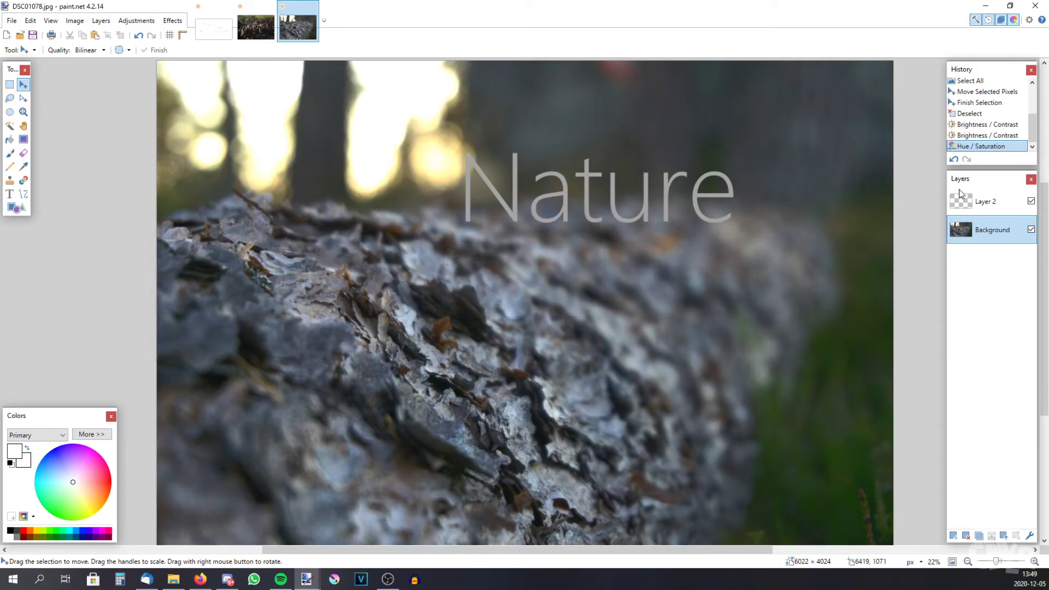
Brighten the "Nature" text on Layer 2 back to white with Brightness / Contrast
key(alt+Page_Up)
scroll(631, 163, up, 3)
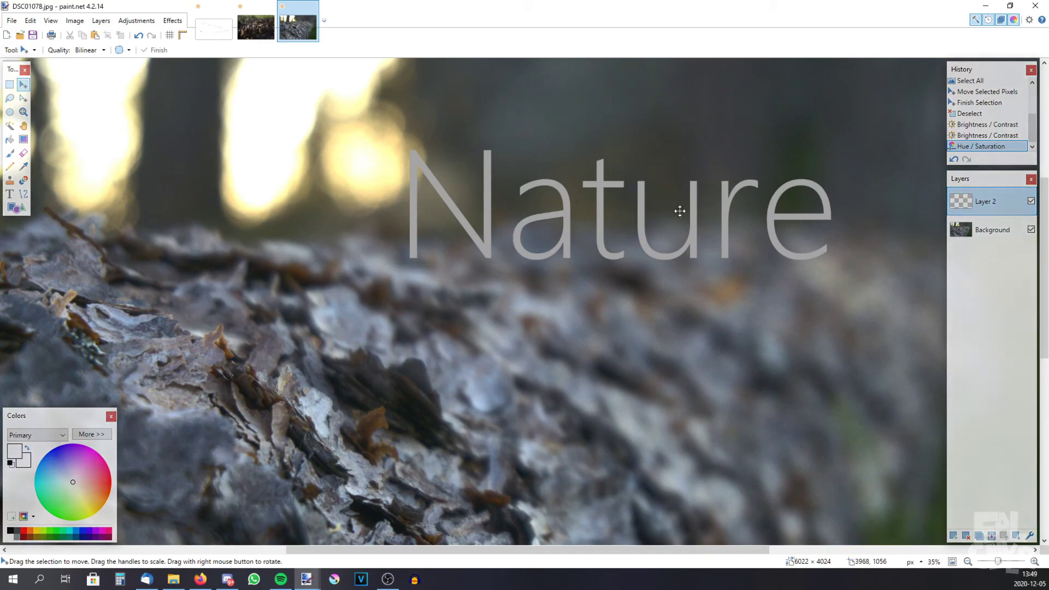
scroll(497, 203, down, 3)
click(137, 20)
click(188, 157)
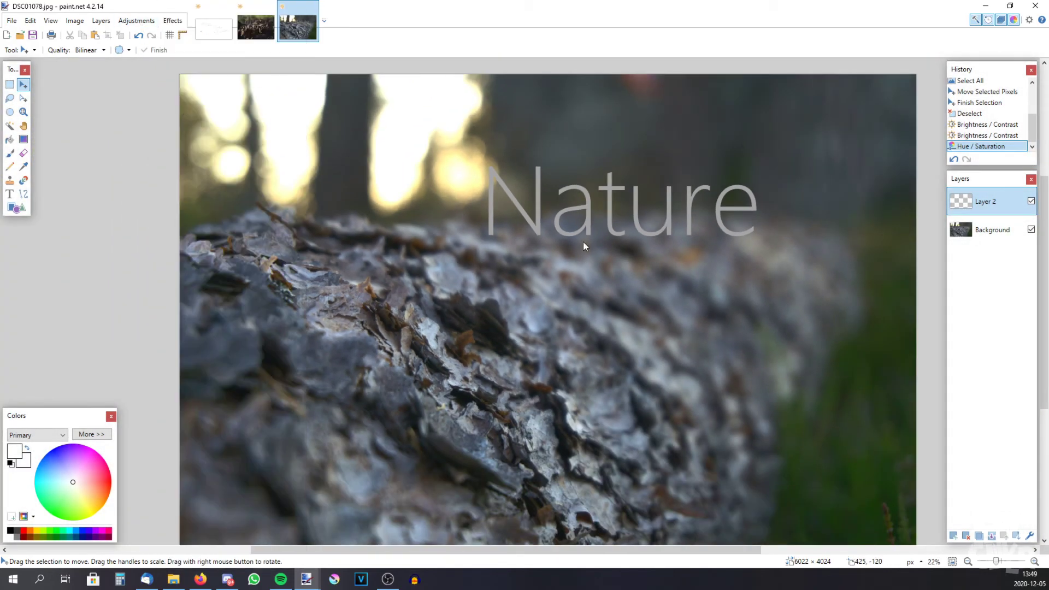
click(540, 319)
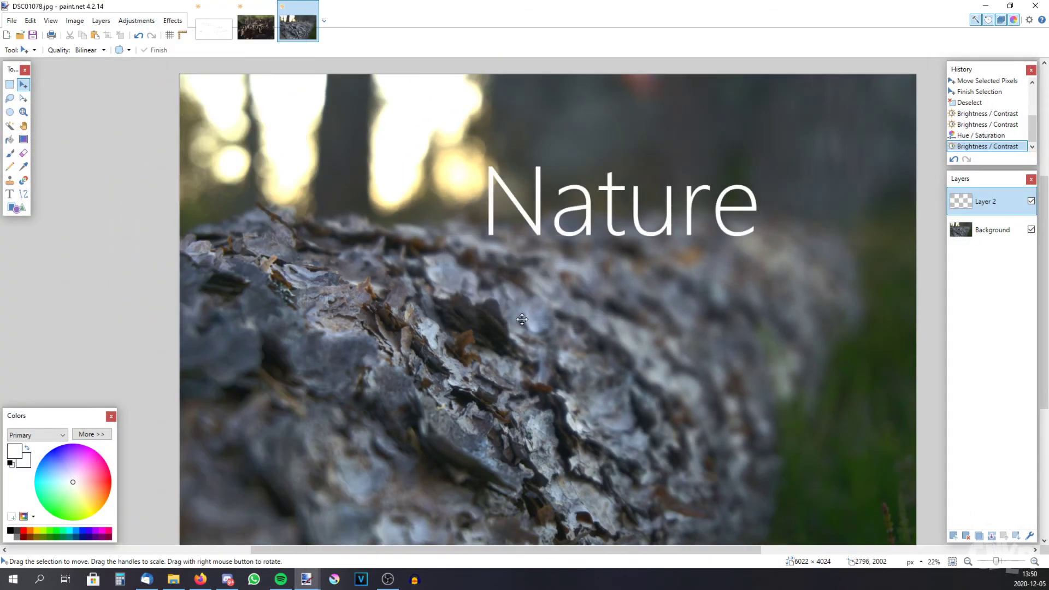